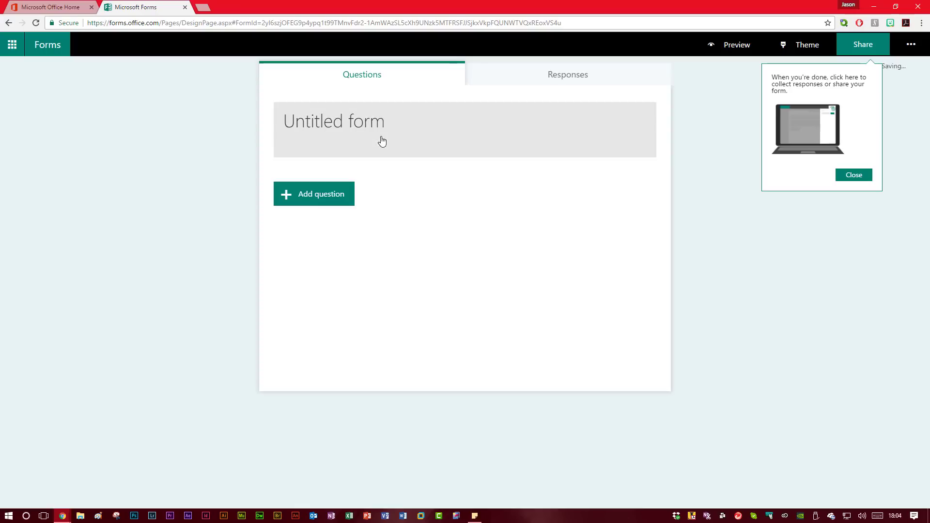
Title the form 'iPad Training Session Feedback', add the future-training feedback description, and dismiss the sharing tip.
click(362, 123)
text(iP)
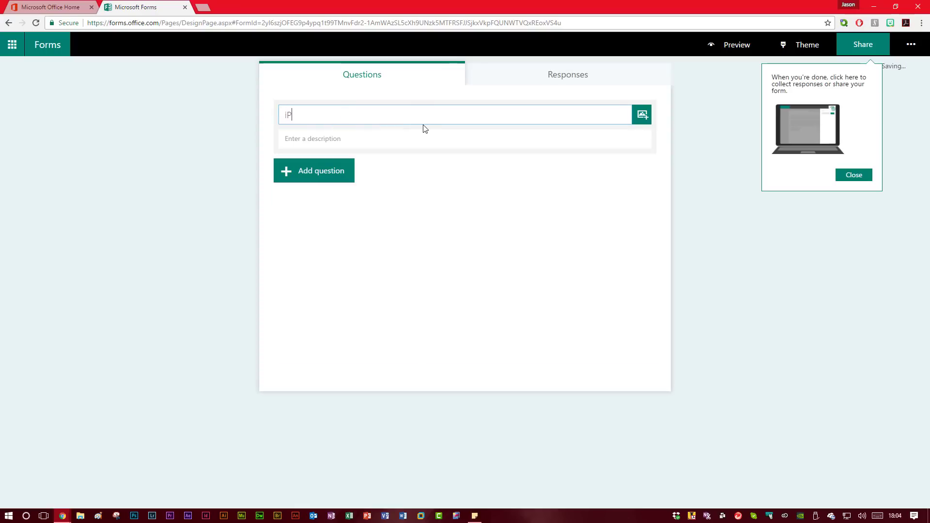
text(ad Training Session Feedback)
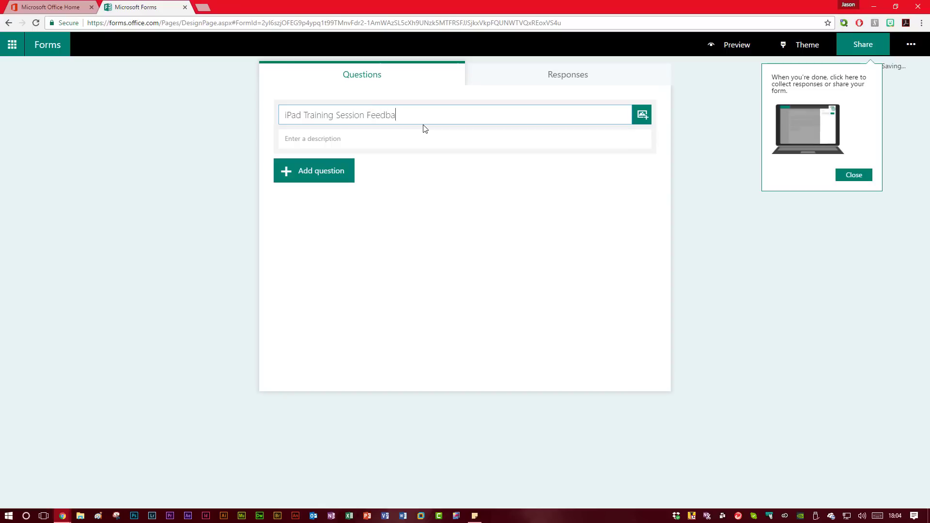
click(331, 141)
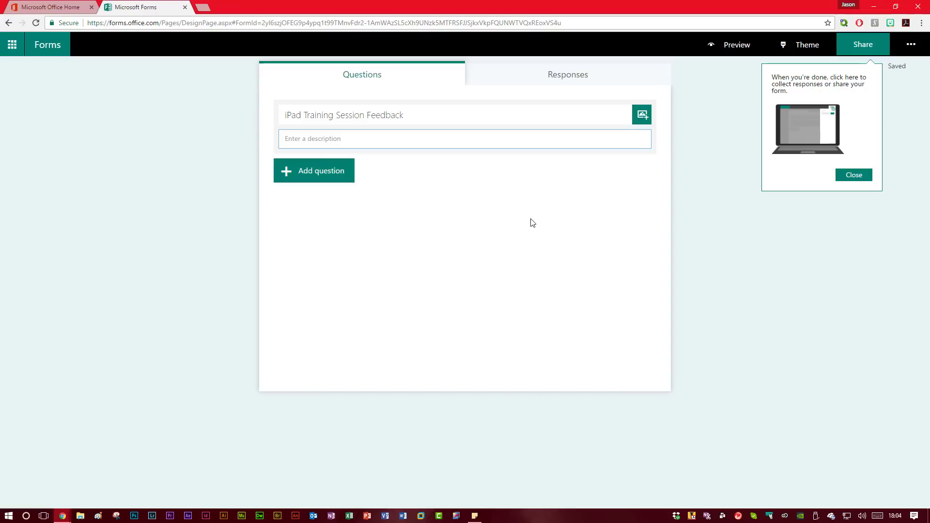
text(We value your feedback which wi)
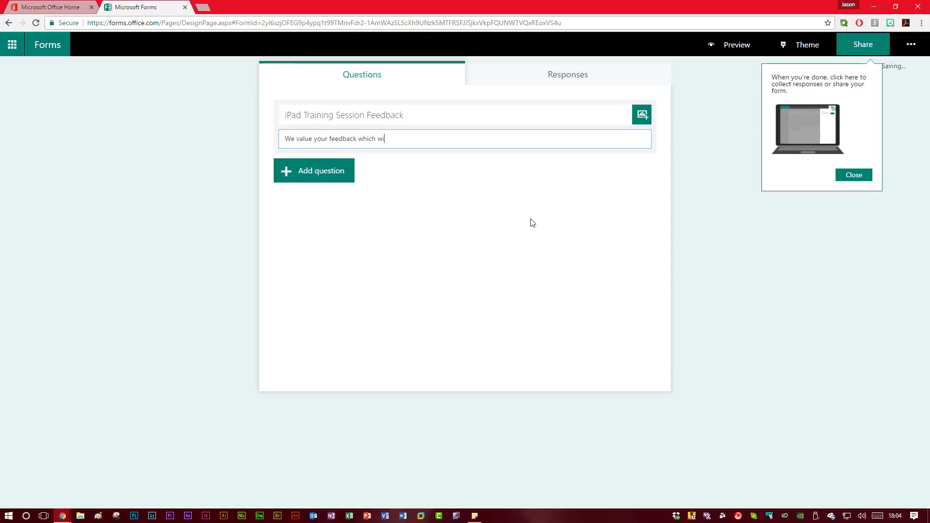
text(ll be used to make future training b)
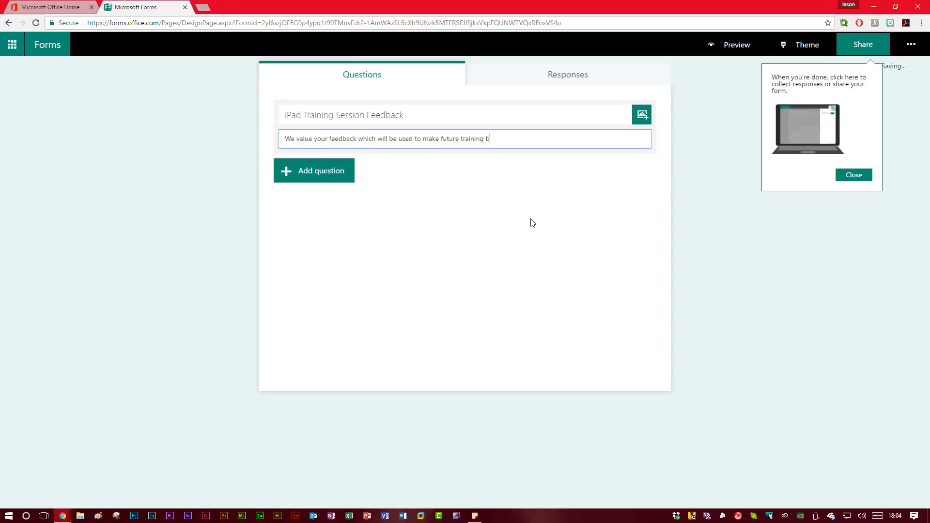
text(etter!)
click(867, 175)
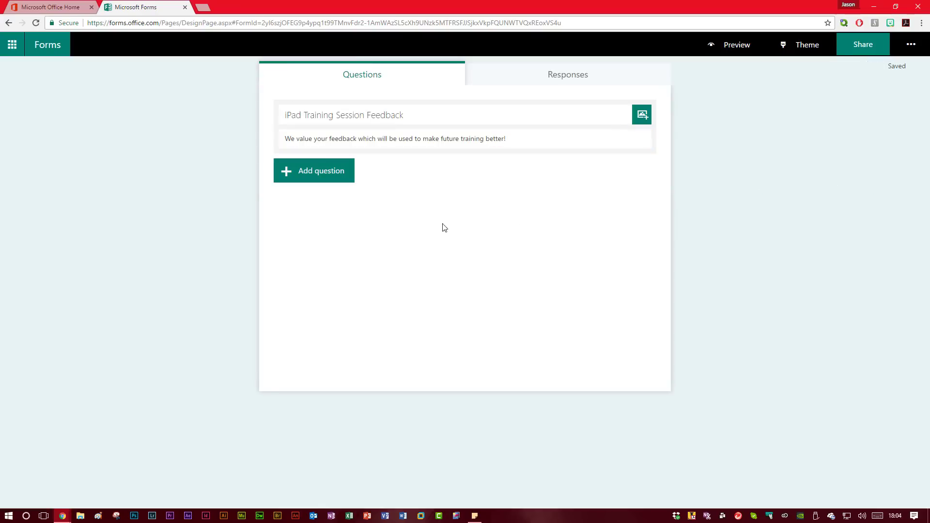
Bring up the Choice, Text, Rating and Date question types for a new question.
click(321, 180)
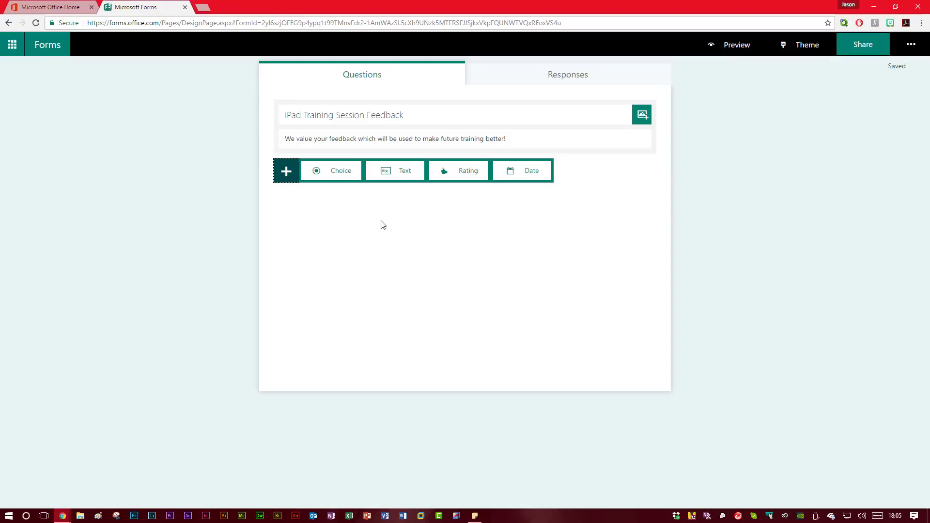
Add a required 5-level star rating: 'How useful were the apps that were discussed in the session to you?'.
click(462, 174)
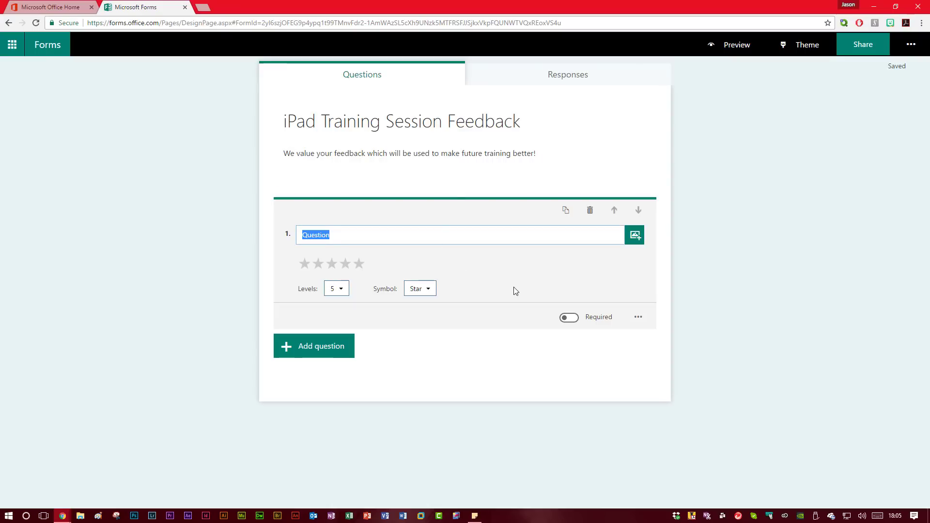
text(How useful were the apps)
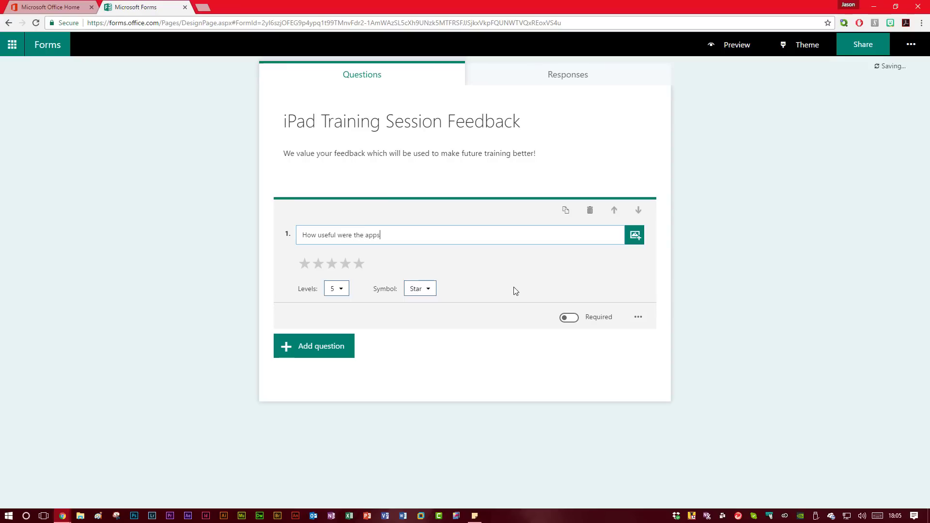
text( that were discussed in the se)
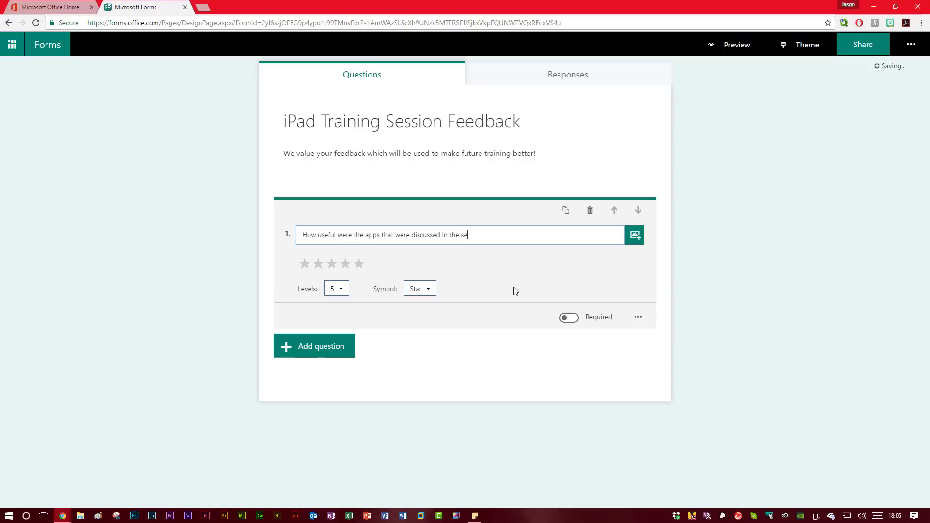
text(ssion to you?)
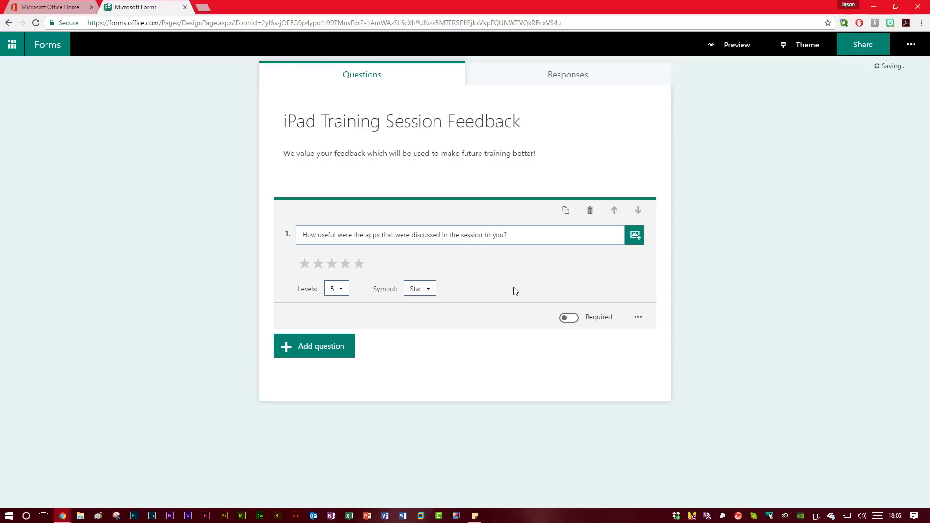
click(340, 291)
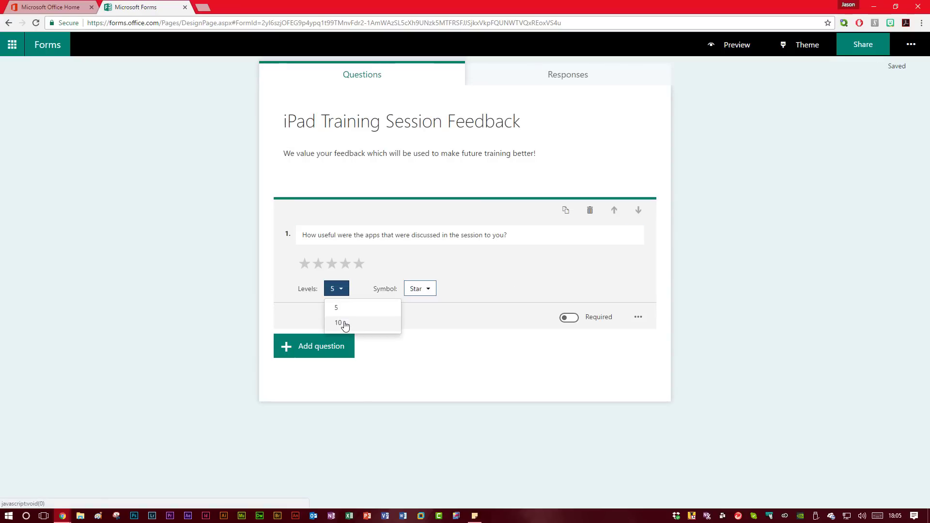
click(430, 290)
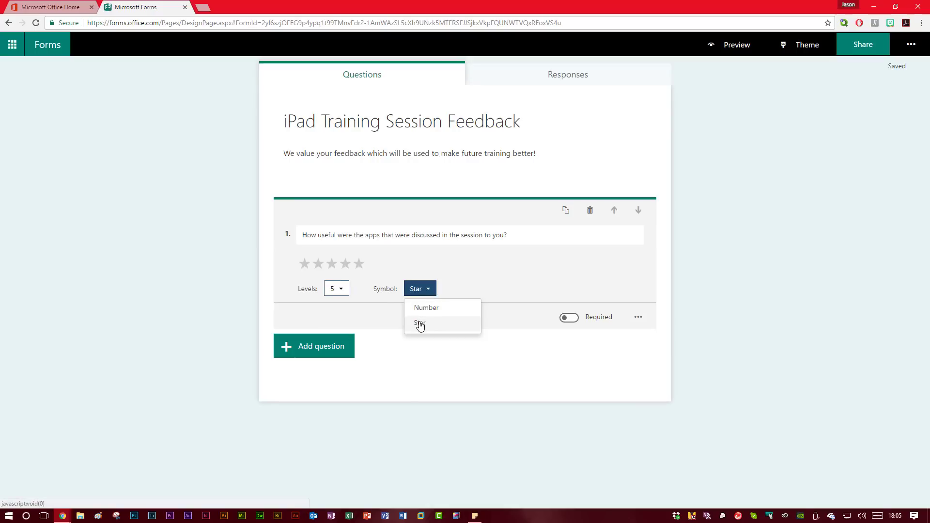
click(426, 308)
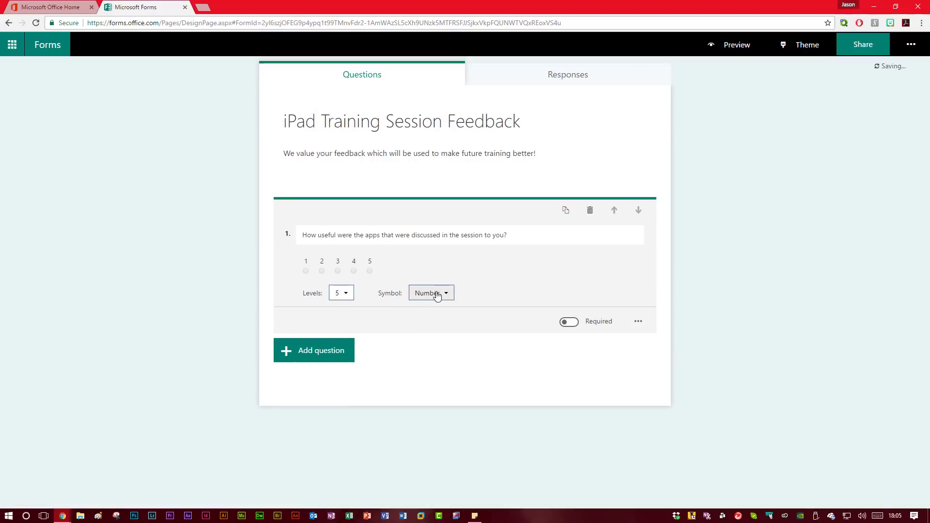
click(432, 293)
click(424, 327)
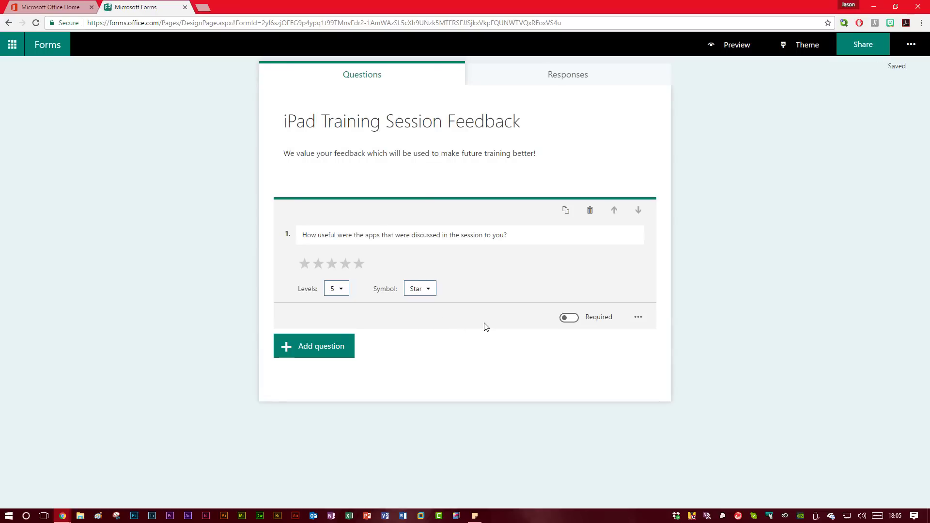
click(573, 323)
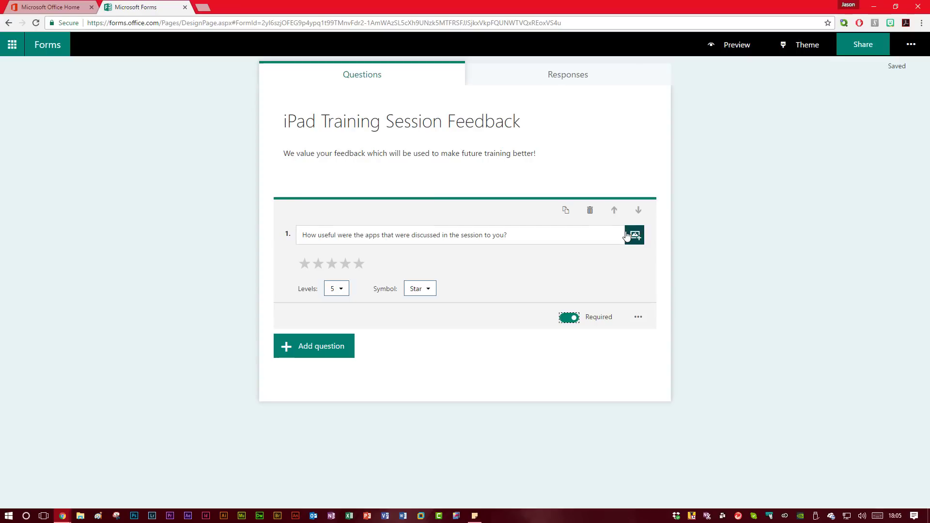
click(328, 354)
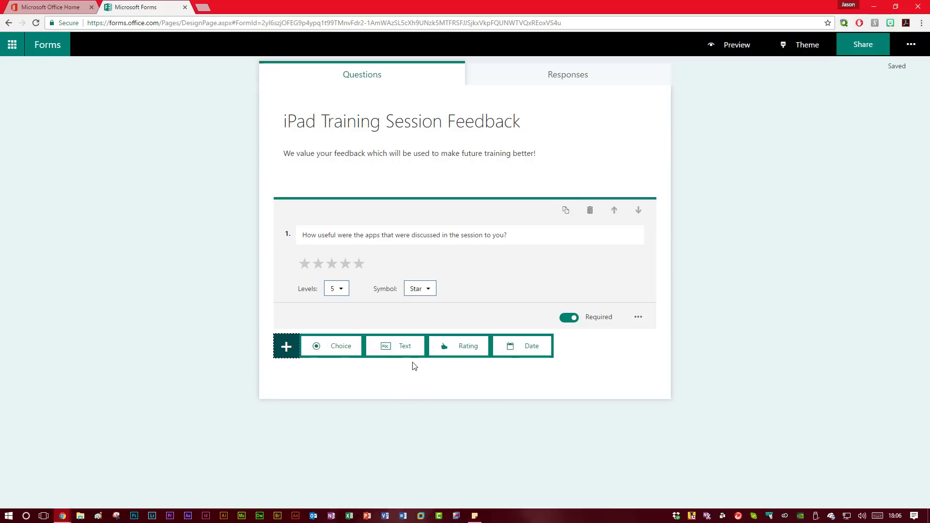
Add required rating question 2: 'How likely are you to use these apps in your lessons?'.
click(439, 355)
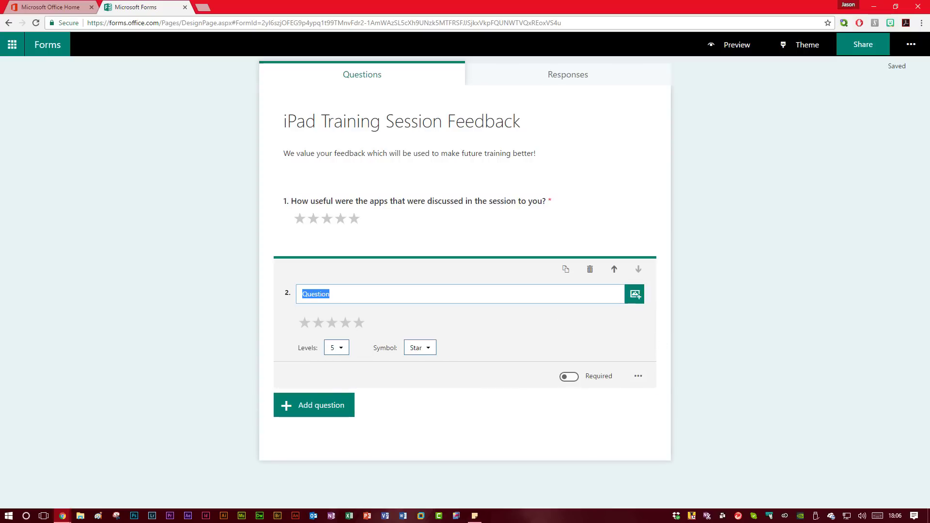
text(H)
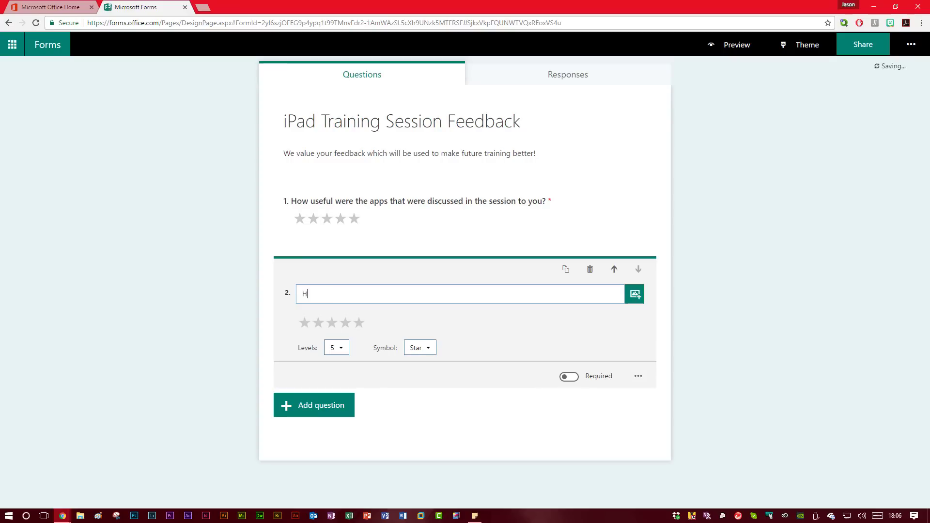
text(ow likely are you to use these apps in yo)
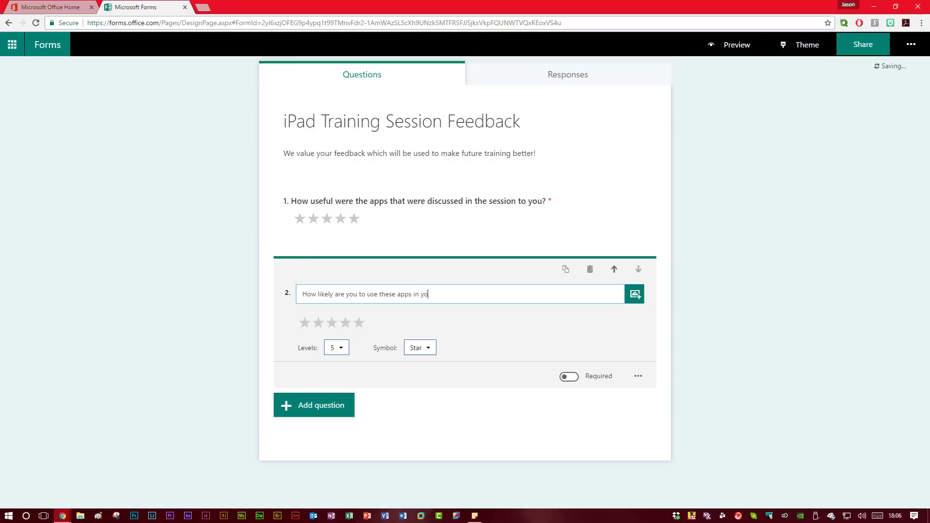
text(ur lessons?)
click(569, 377)
click(316, 407)
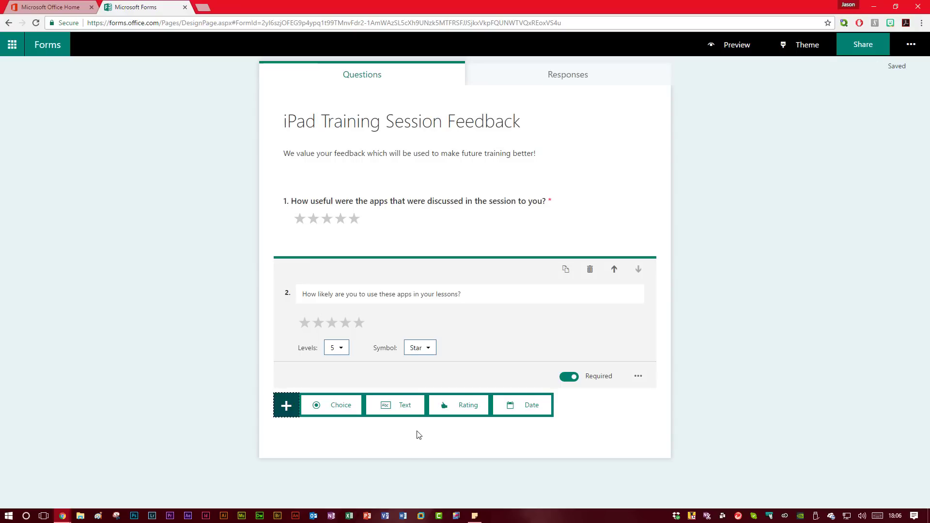
Add required long-answer text question 'Which other apps would you like to have training on?'.
click(405, 406)
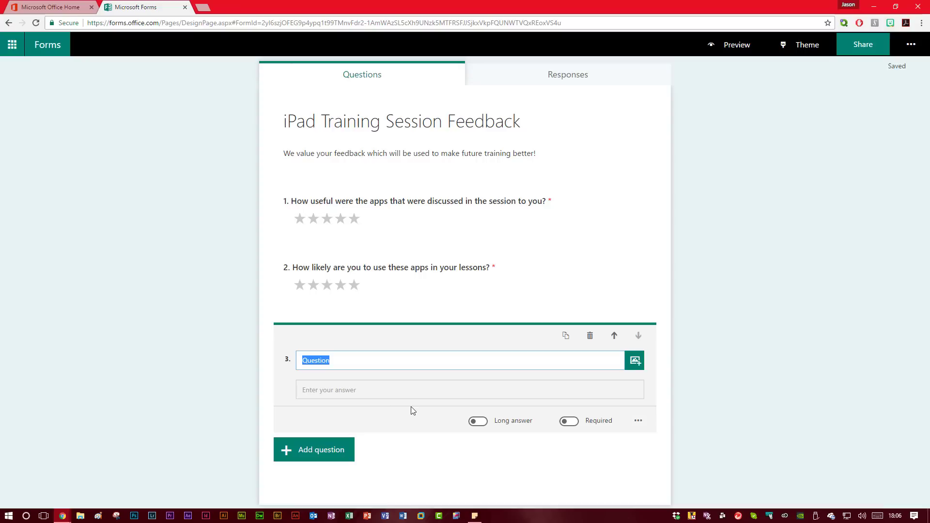
text(Which other apps w)
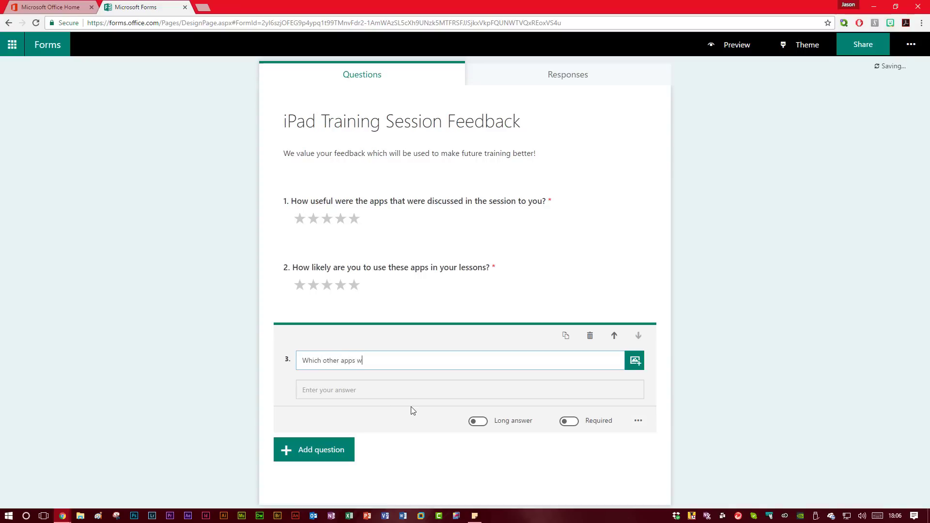
text(ould you like to have training on?)
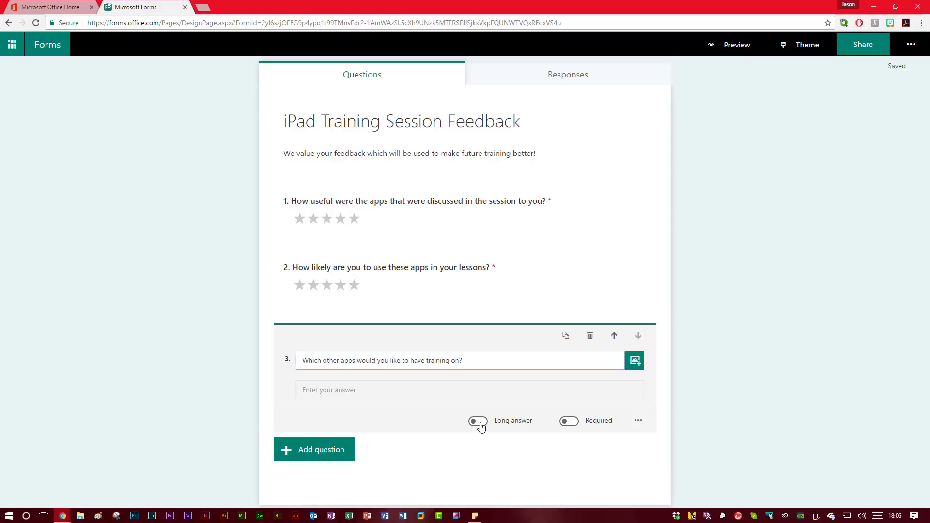
click(479, 422)
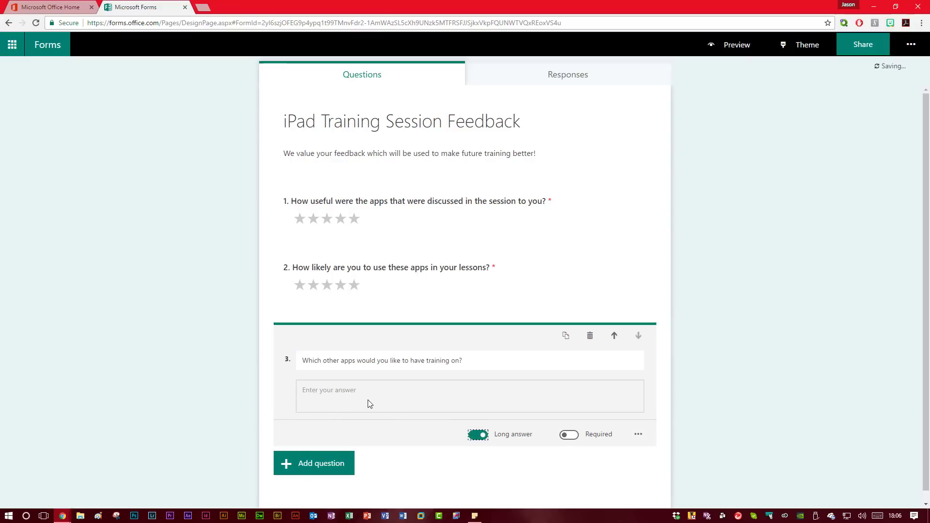
click(572, 440)
click(313, 465)
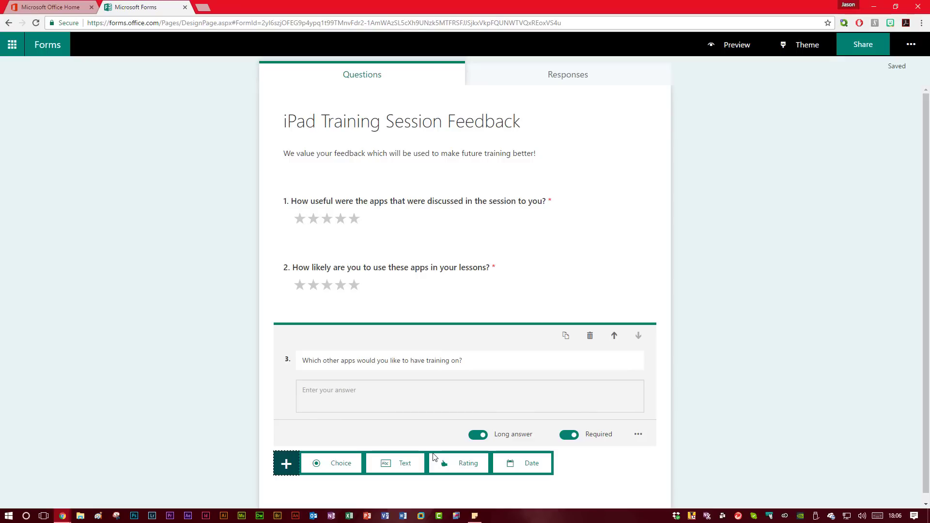
Add a required date question 'Which sessions did you attend?' as question 4.
click(511, 465)
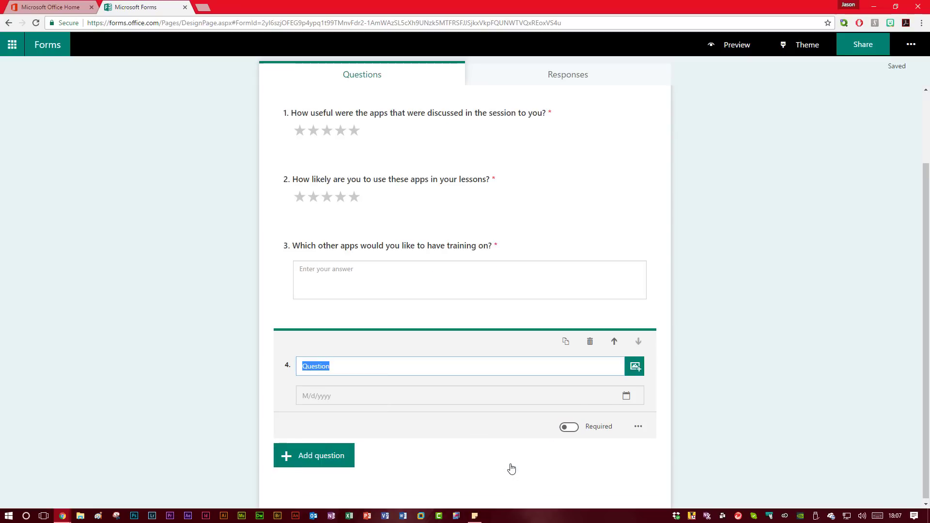
text(Which sessions d)
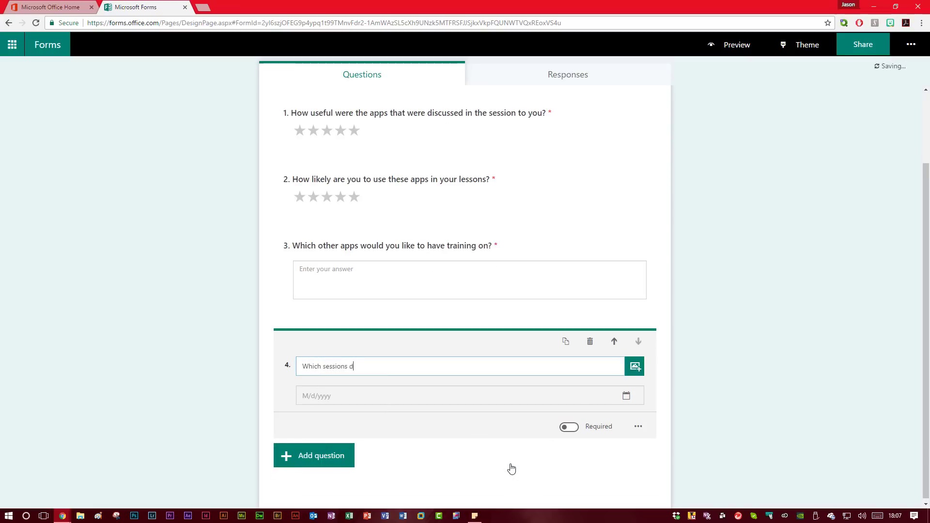
text(id you attend?)
click(627, 397)
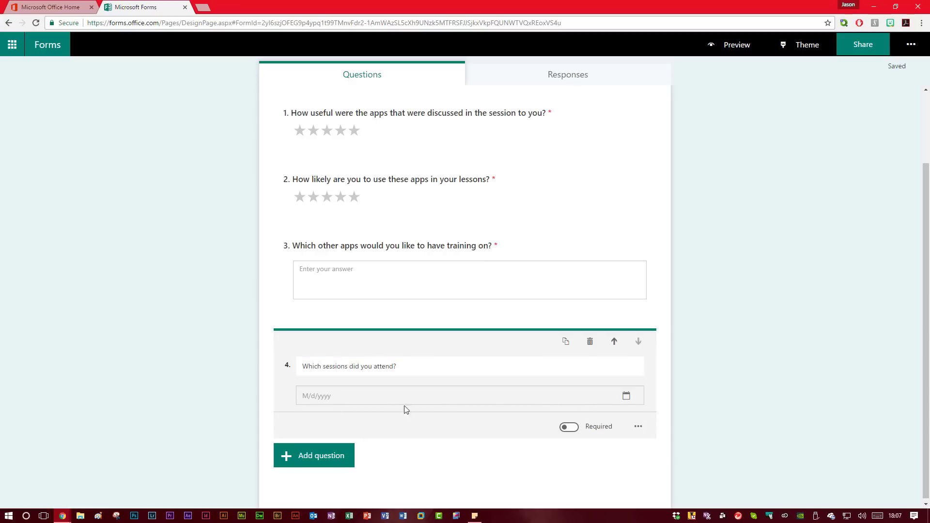
click(570, 429)
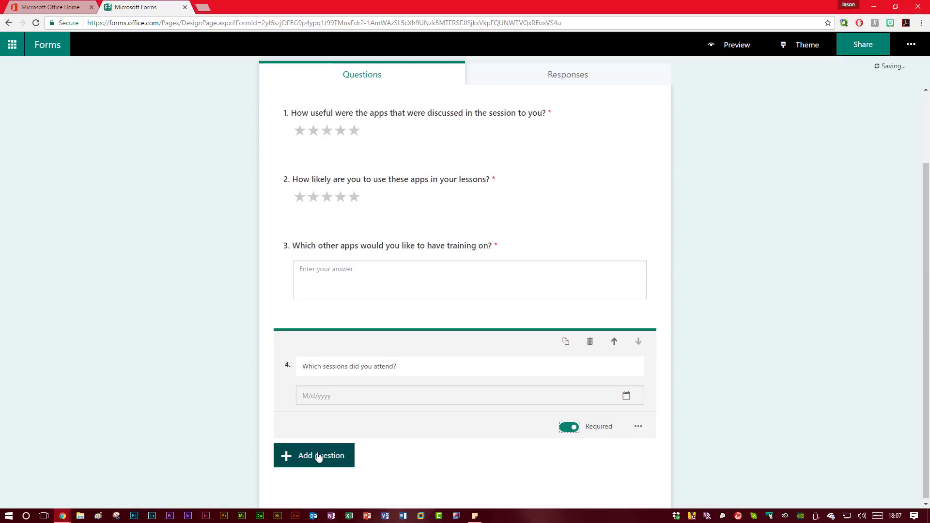
click(318, 457)
Move the sessions date question up to become question 1.
click(614, 342)
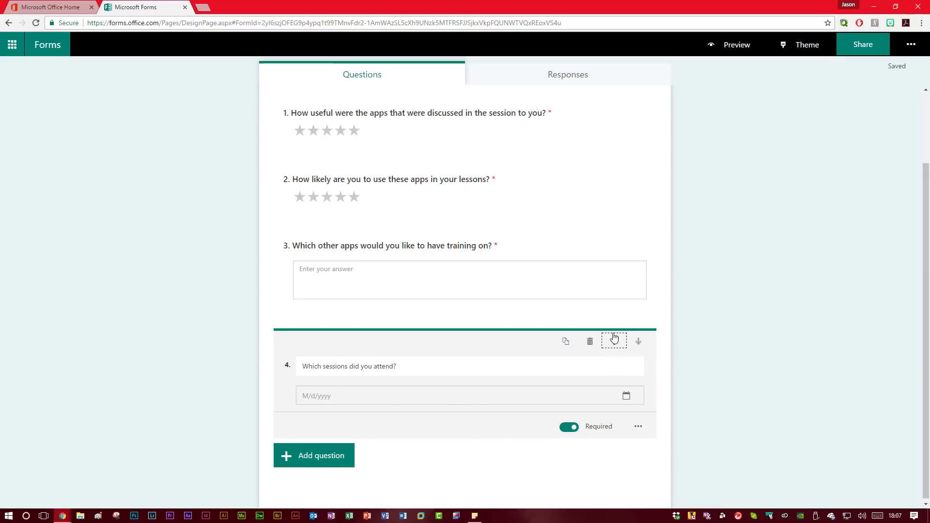
click(614, 336)
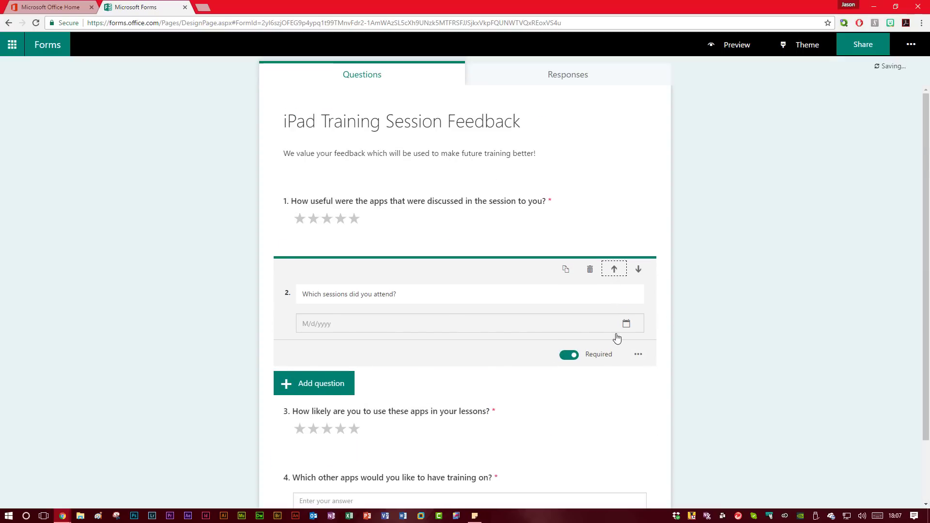
click(615, 269)
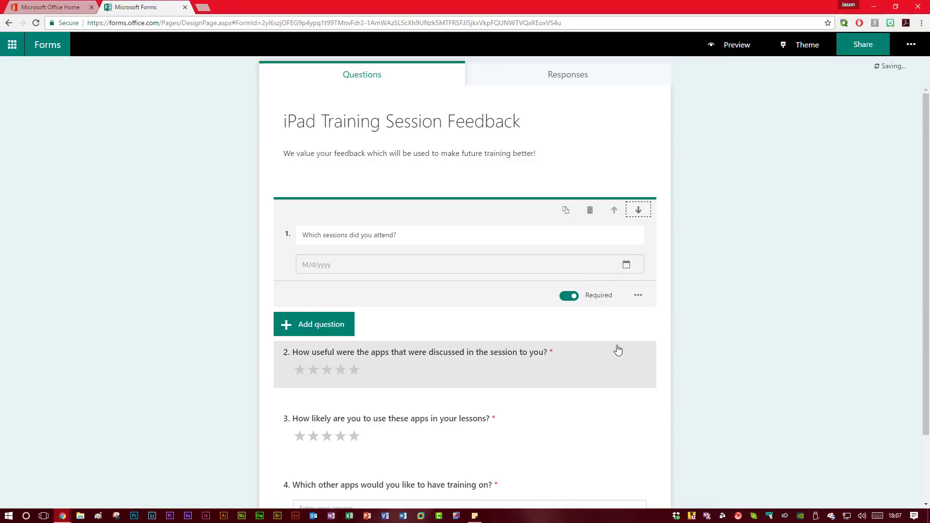
scroll(618, 350, down, 1)
scroll(618, 350, down, 2)
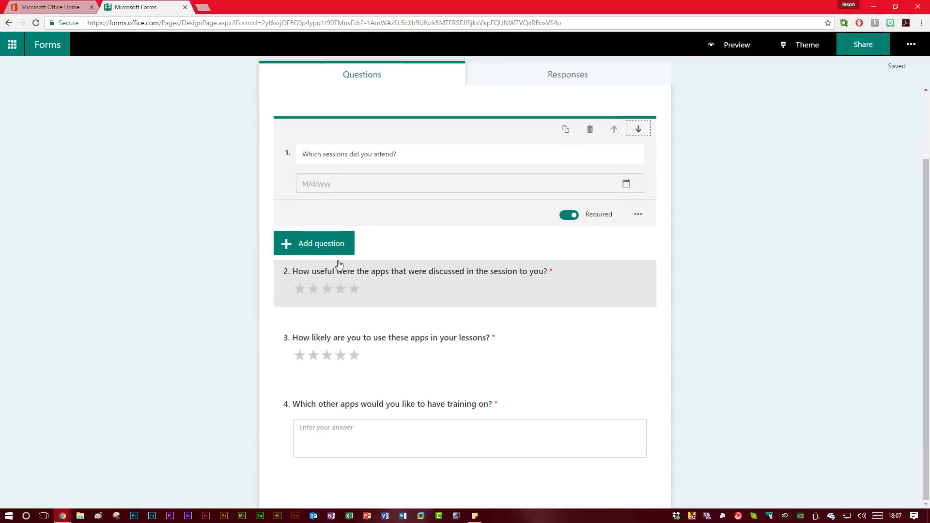
click(308, 447)
click(301, 457)
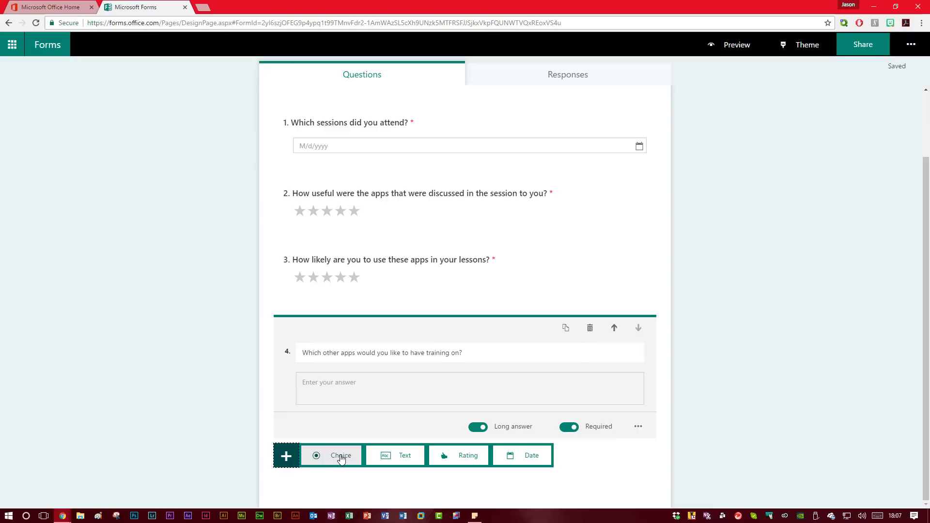
Add choice question 'Which other platforms would you like training on?' with Windows, Android and Something else.
click(341, 458)
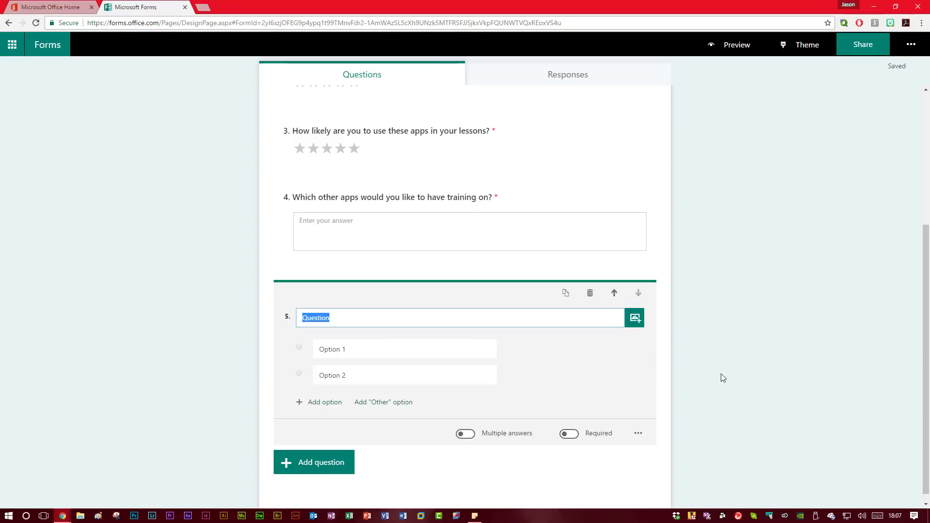
text(Which other platforms would )
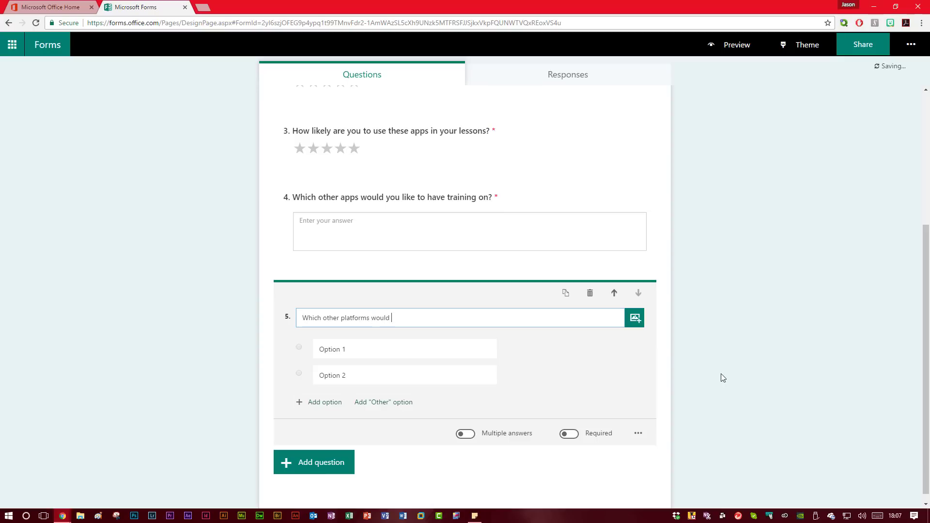
text(you like training on?)
click(335, 349)
text(Windows)
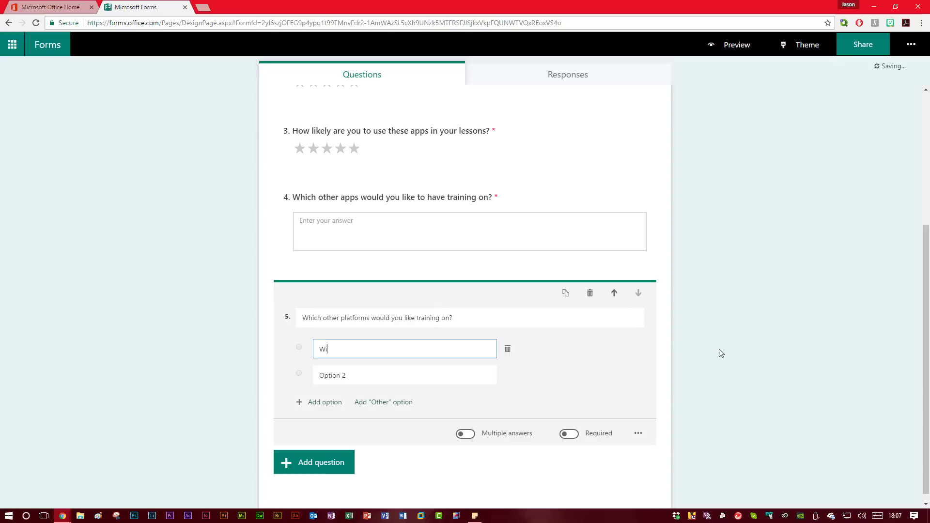
click(339, 381)
text(Android)
key(Return)
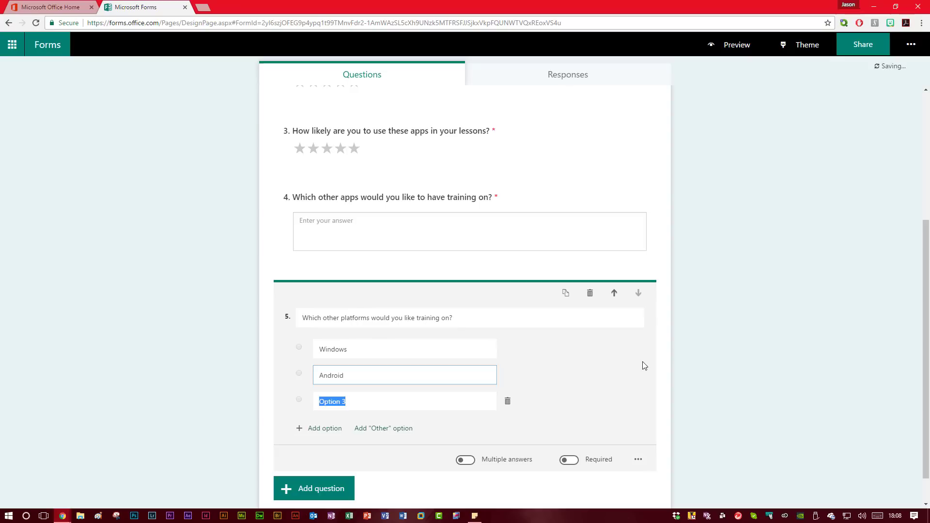
text(Something else)
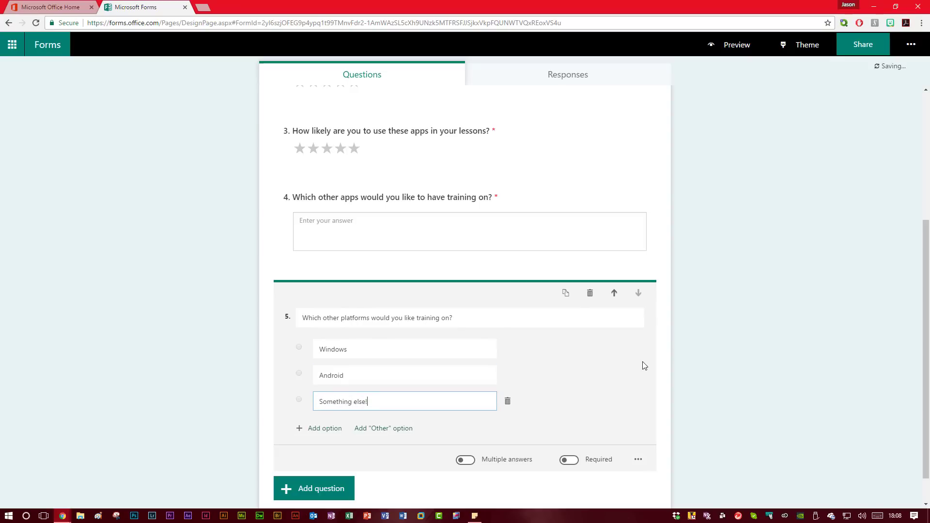
Allow multiple answers on the platforms question and make it required.
click(470, 461)
click(573, 461)
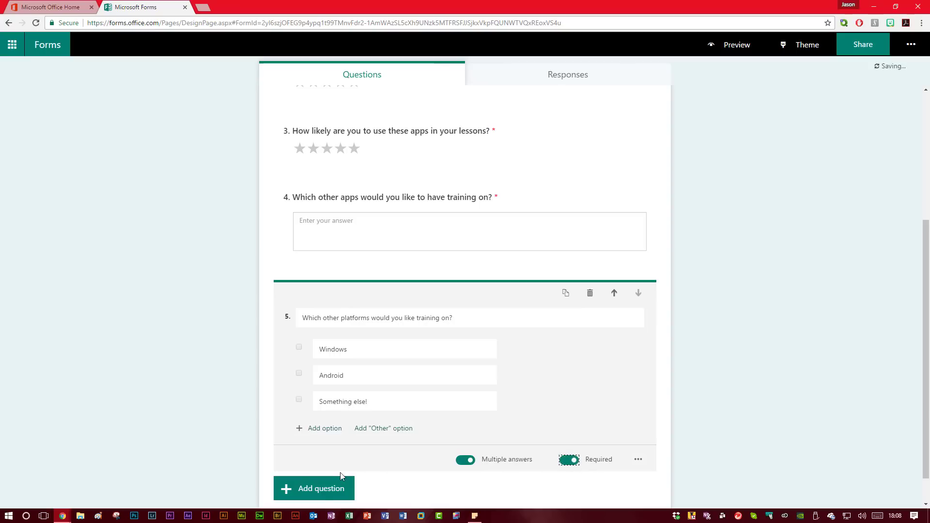
click(322, 490)
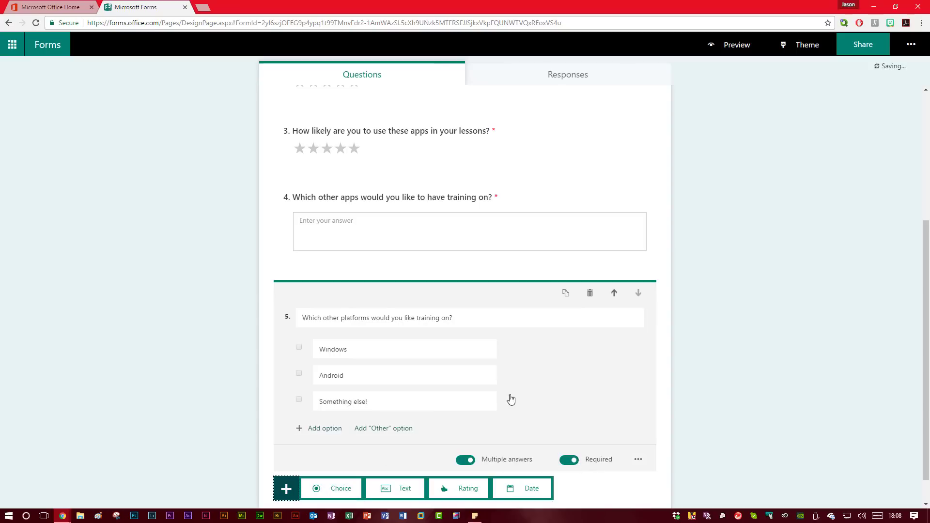
scroll(511, 392, down, 1)
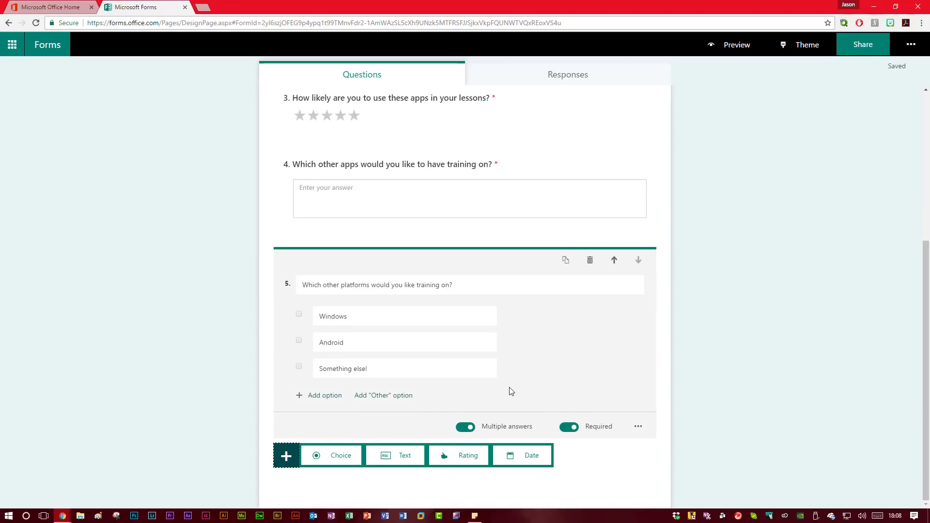
scroll(511, 392, up, 5)
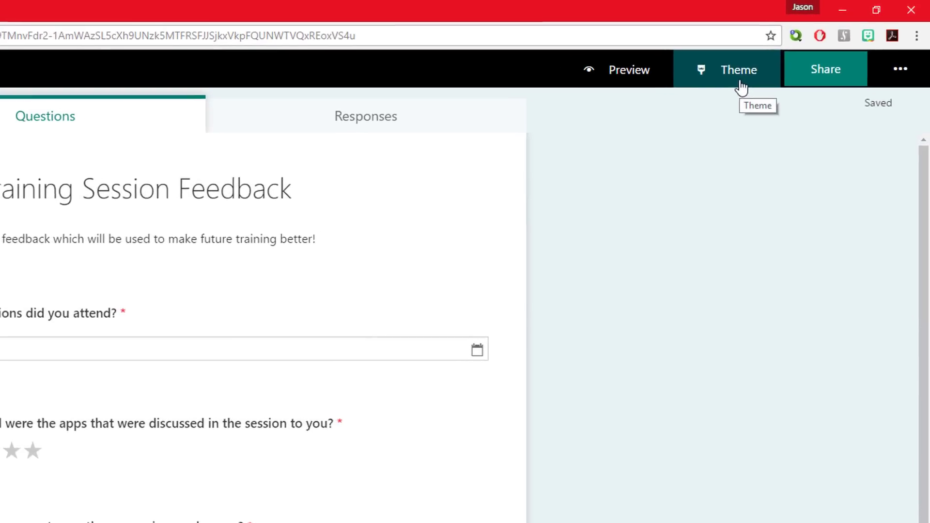
Try the green, orange, dark blue and illustrated themes, then apply the orange office theme.
click(790, 65)
click(746, 211)
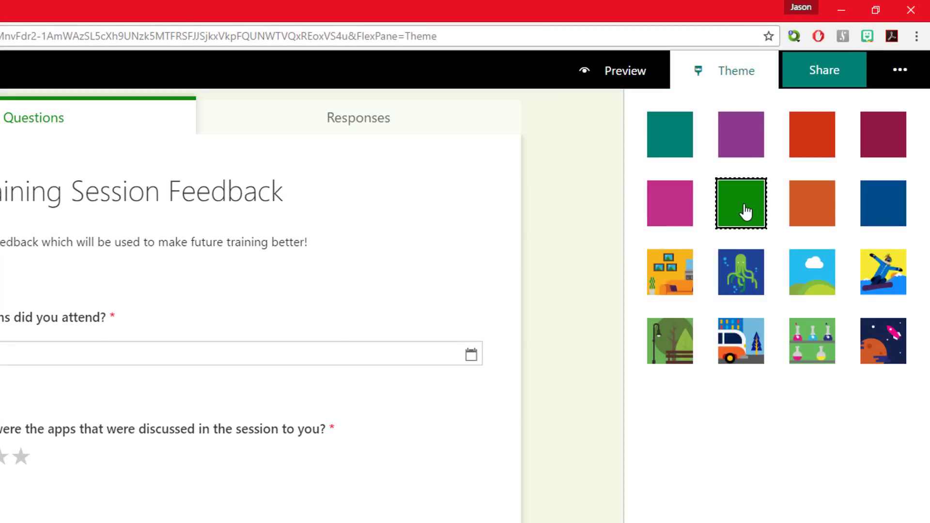
click(807, 208)
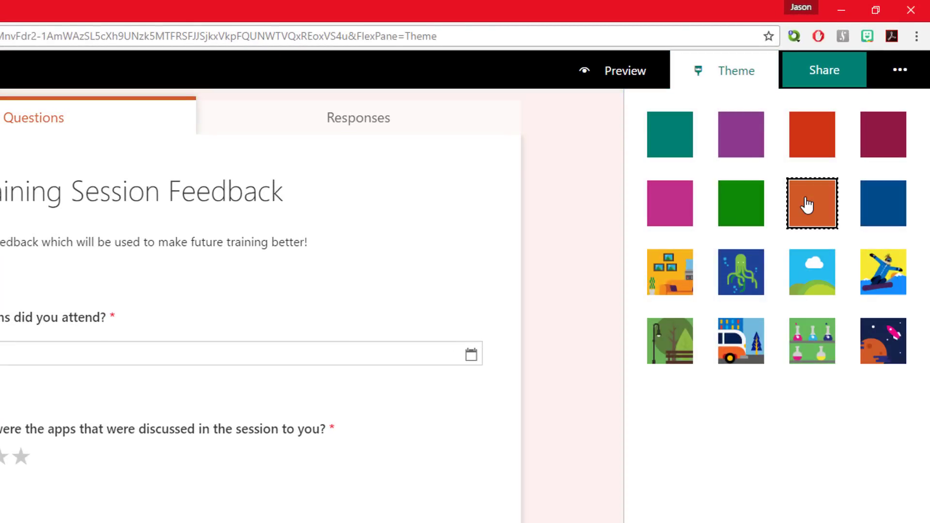
click(872, 202)
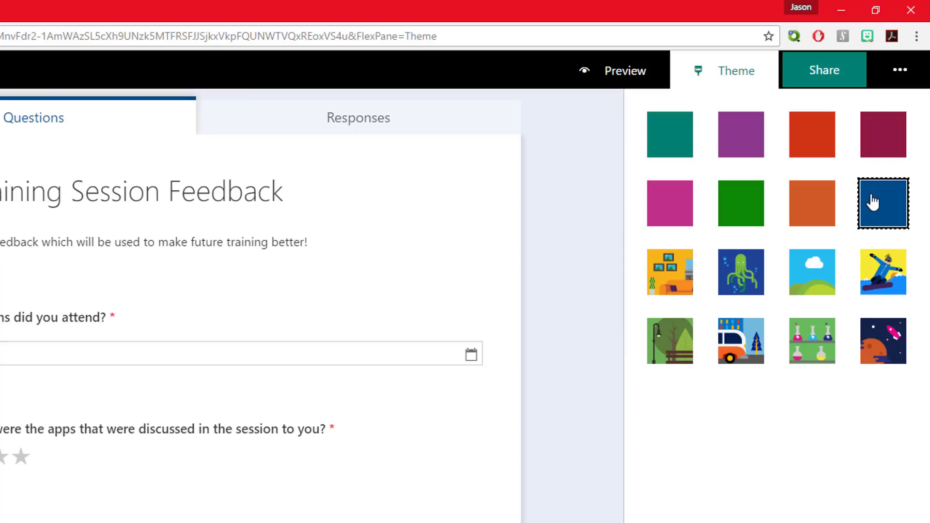
click(686, 356)
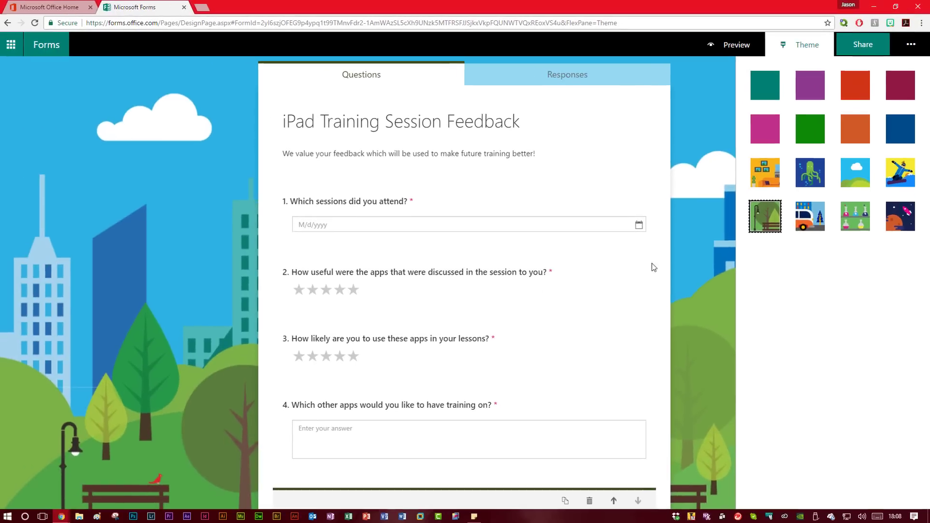
scroll(357, 346, down, 2)
click(802, 225)
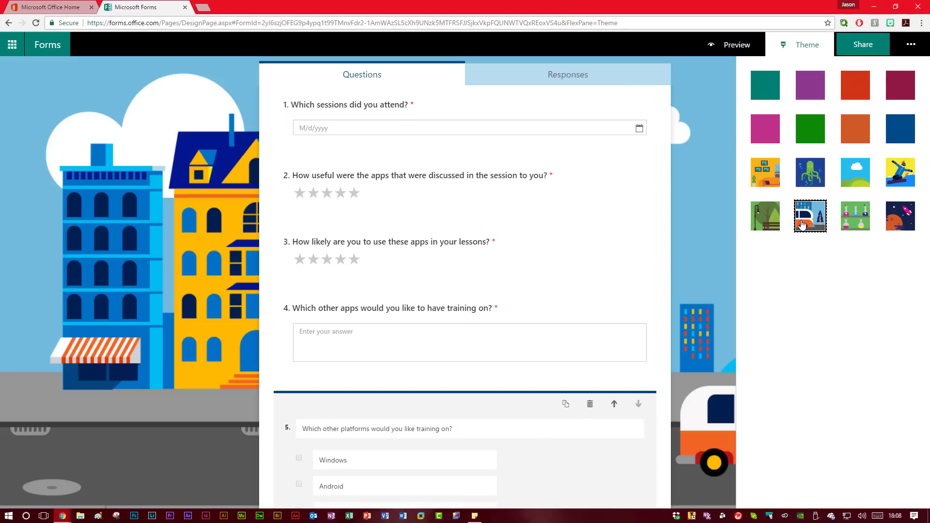
click(769, 228)
click(816, 221)
click(846, 219)
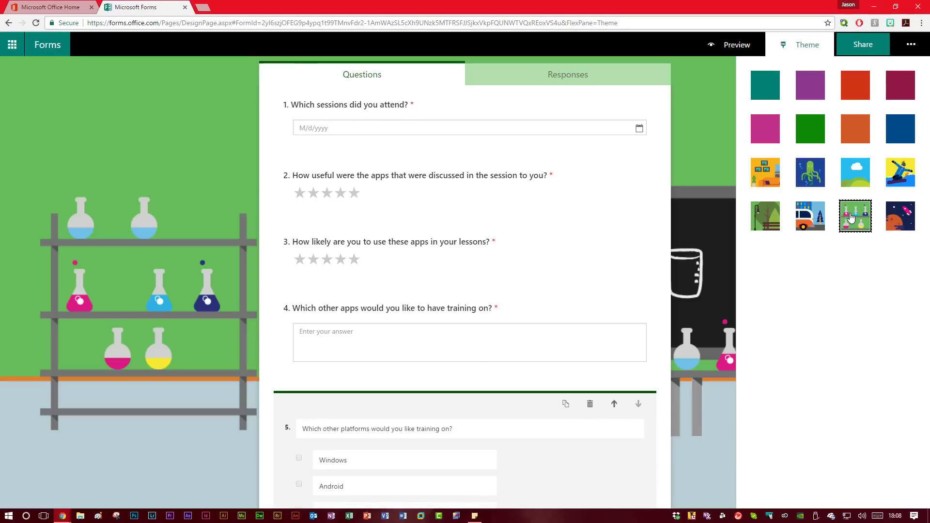
click(893, 214)
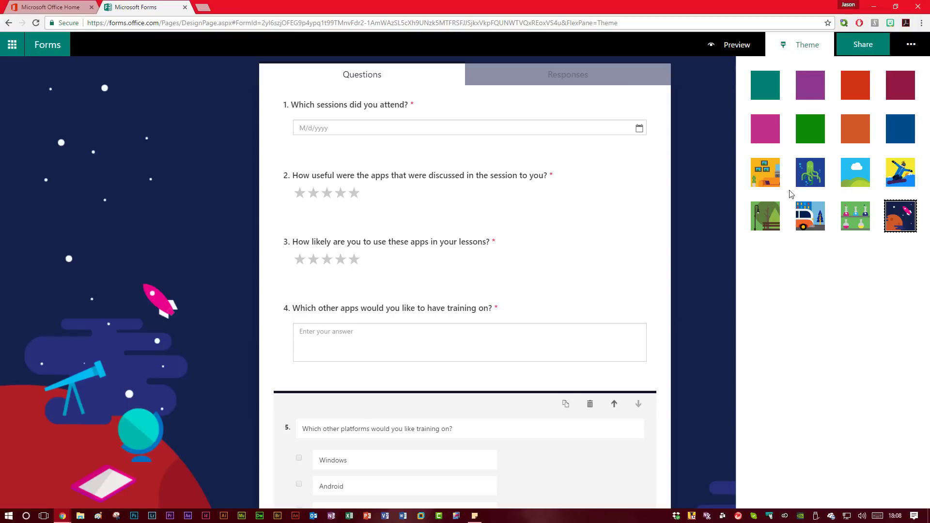
click(772, 178)
click(807, 176)
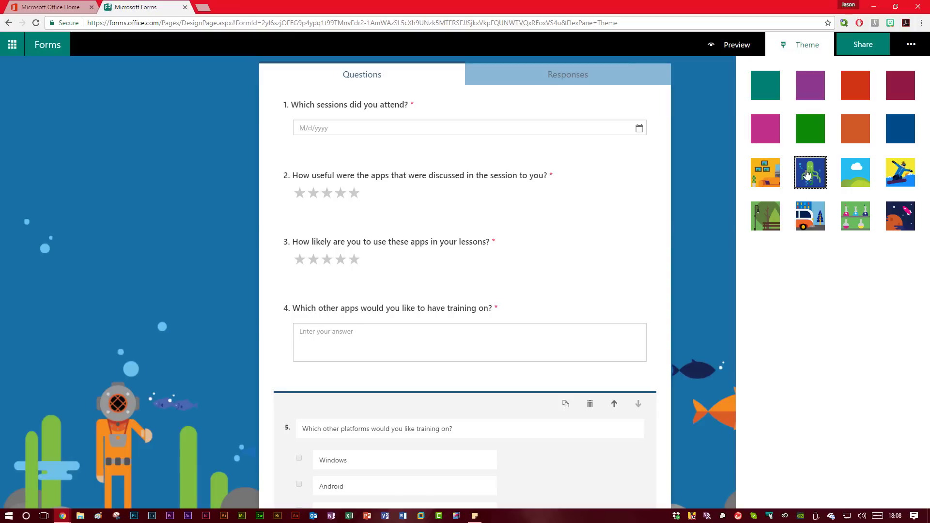
click(847, 174)
click(901, 173)
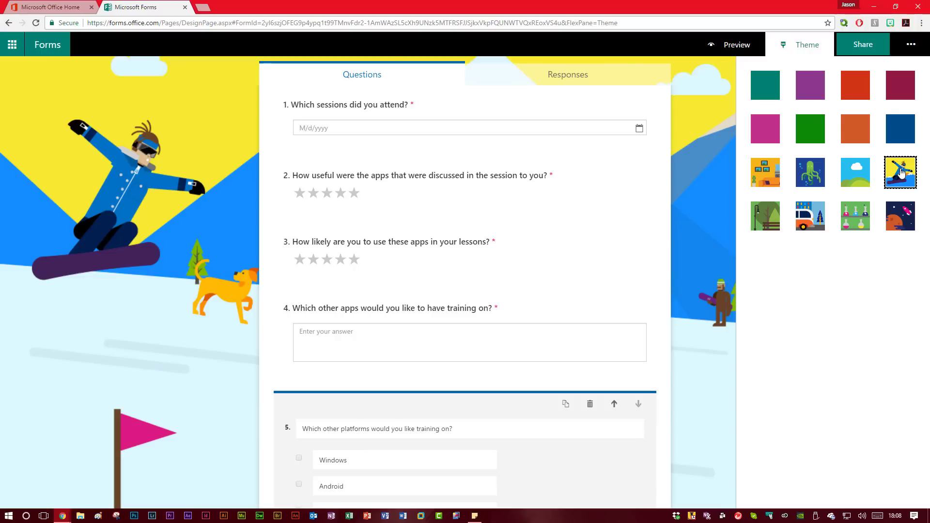
click(766, 176)
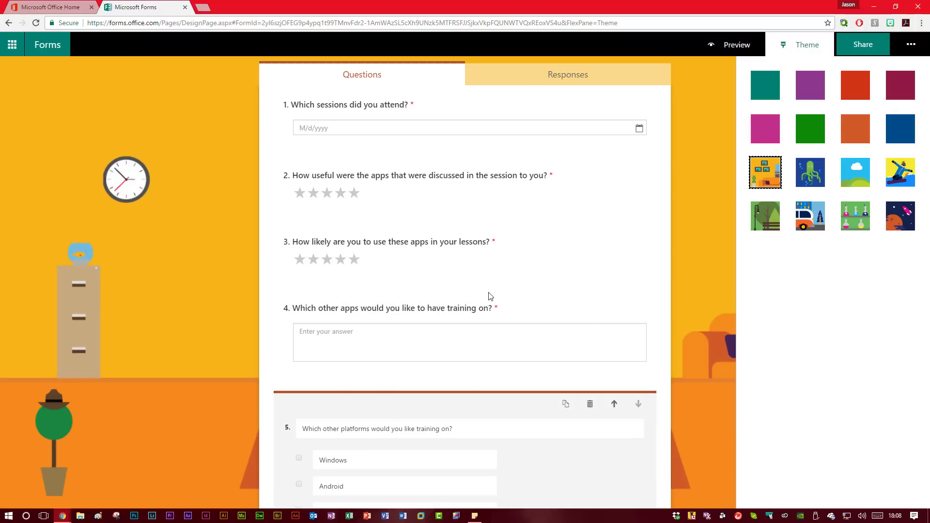
click(496, 267)
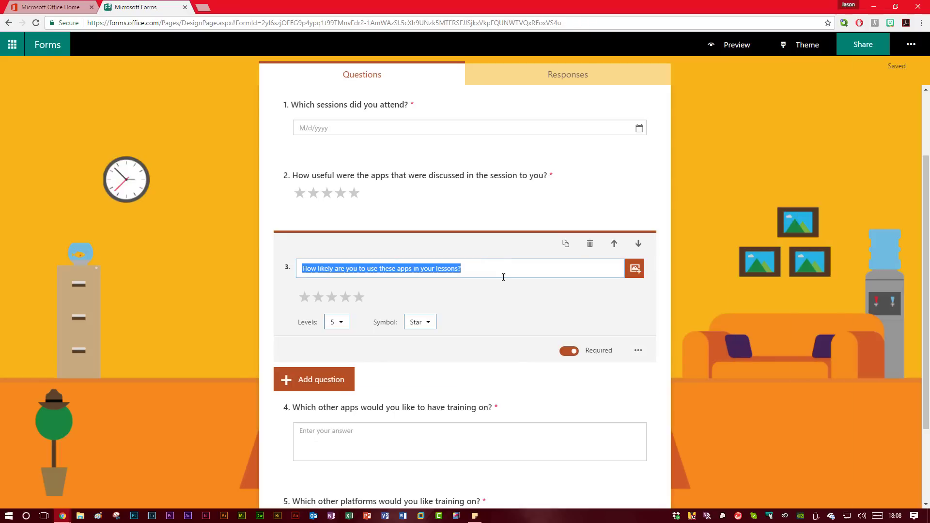
click(635, 268)
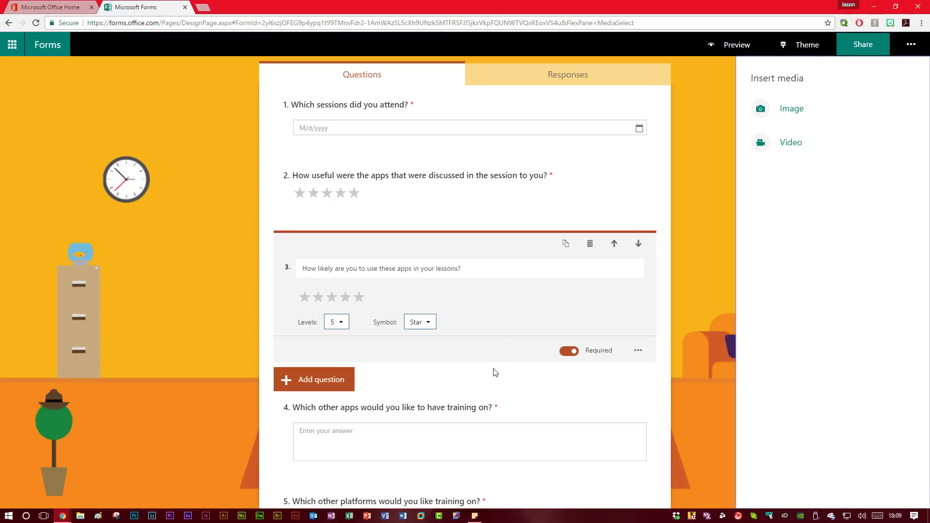
click(691, 268)
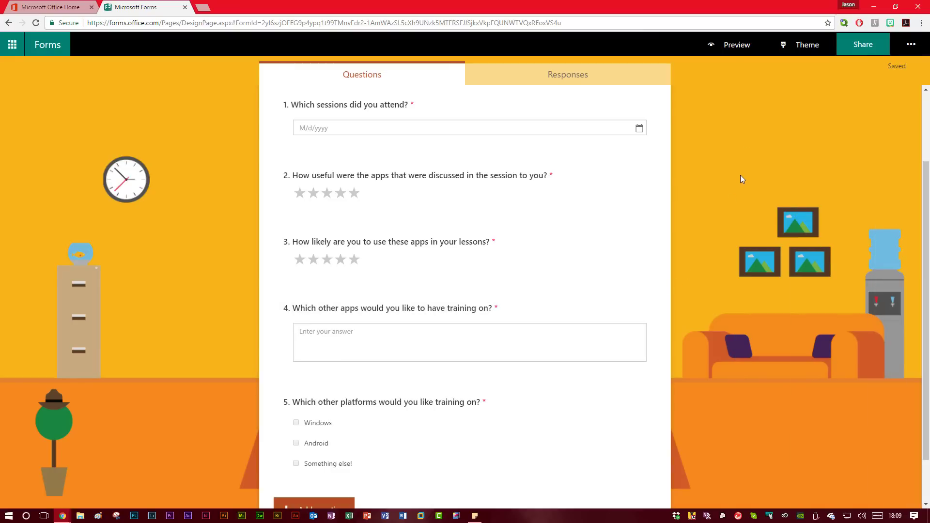
Preview the survey in computer and mobile layouts, then return to the form editor.
click(731, 46)
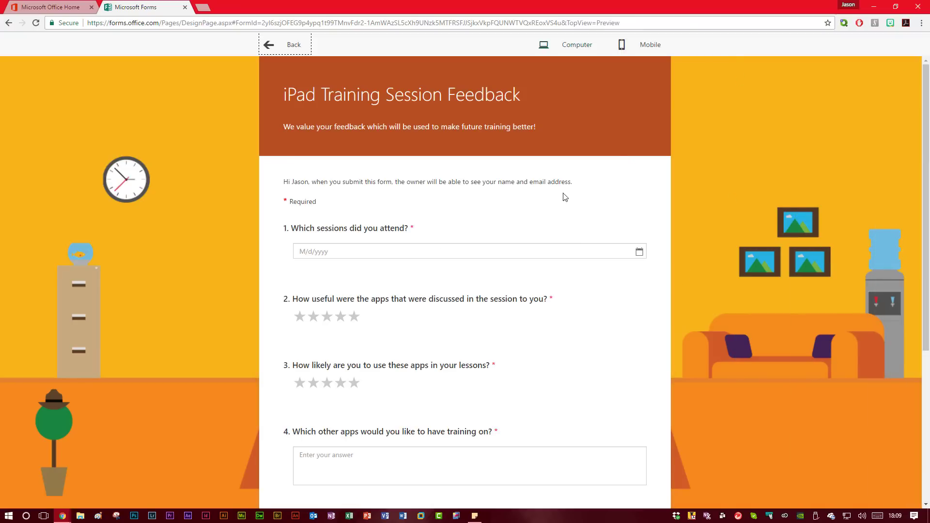
scroll(477, 272, down, 5)
scroll(476, 274, up, 5)
click(645, 49)
scroll(490, 237, down, 5)
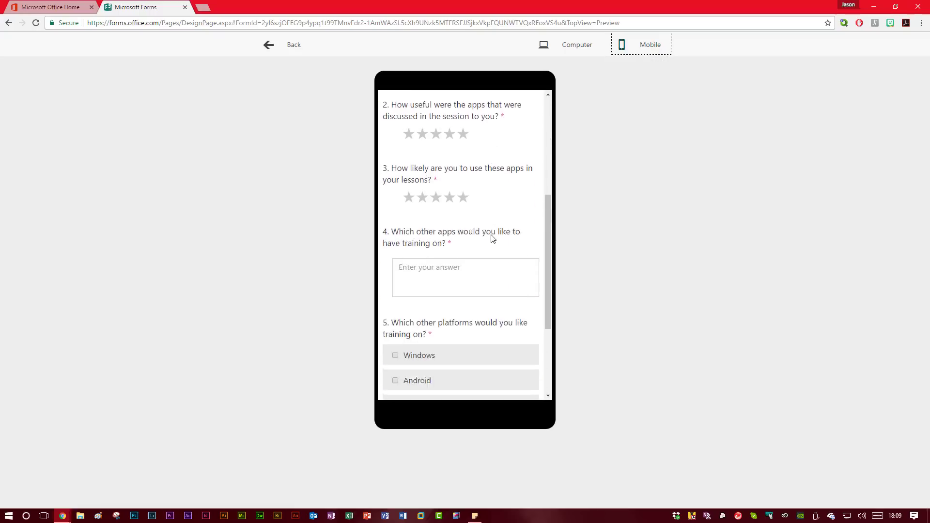
scroll(478, 262, down, 3)
scroll(478, 262, up, 10)
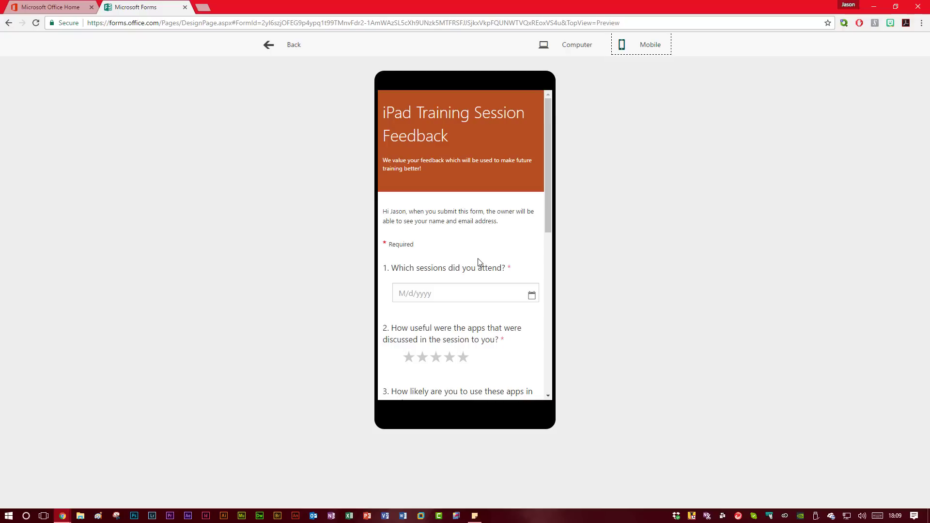
click(293, 47)
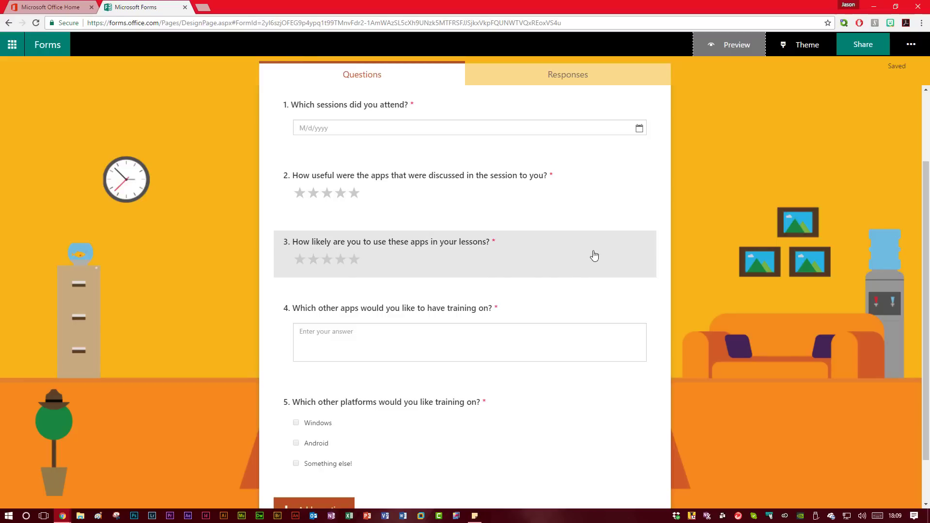
Show the sharing options with responses restricted to 'Only people in my organization can respond'.
click(882, 47)
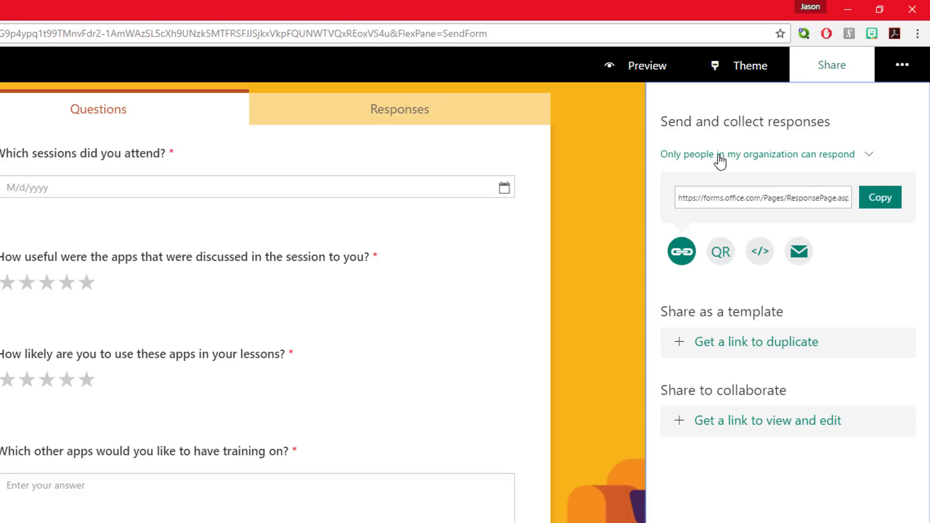
click(867, 155)
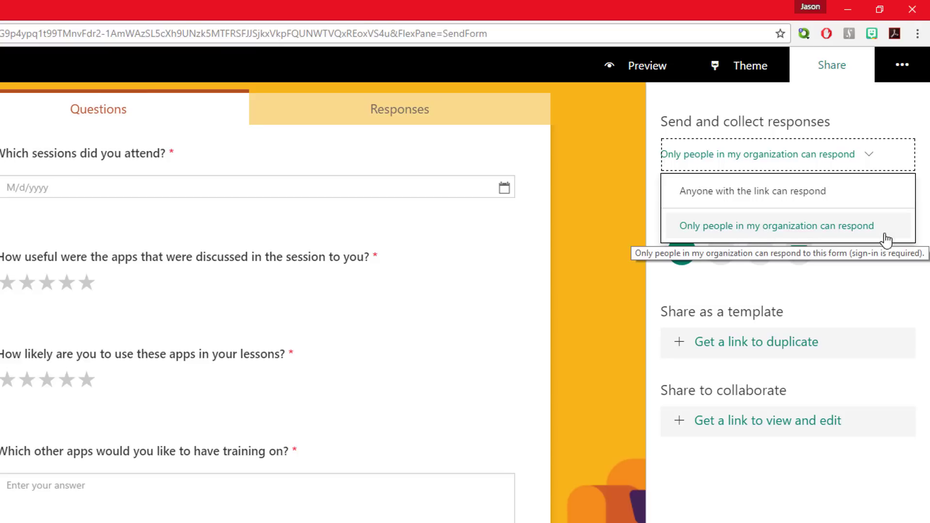
click(741, 502)
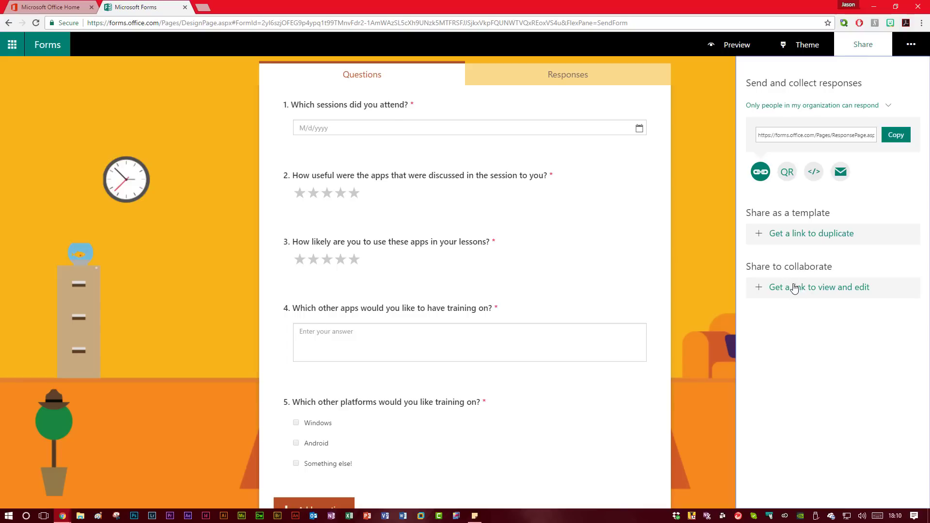
In the form settings, keep 'Record name' on and enable 'One response per person'.
click(911, 44)
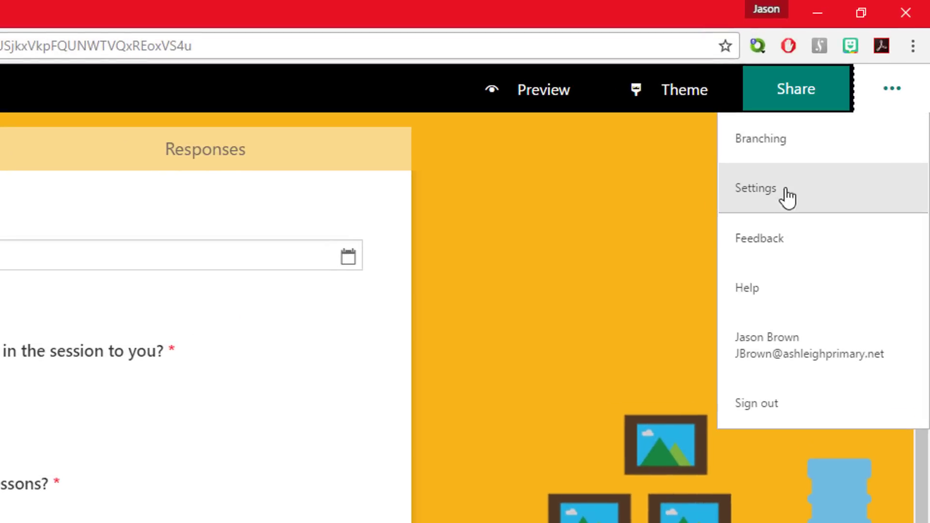
click(763, 193)
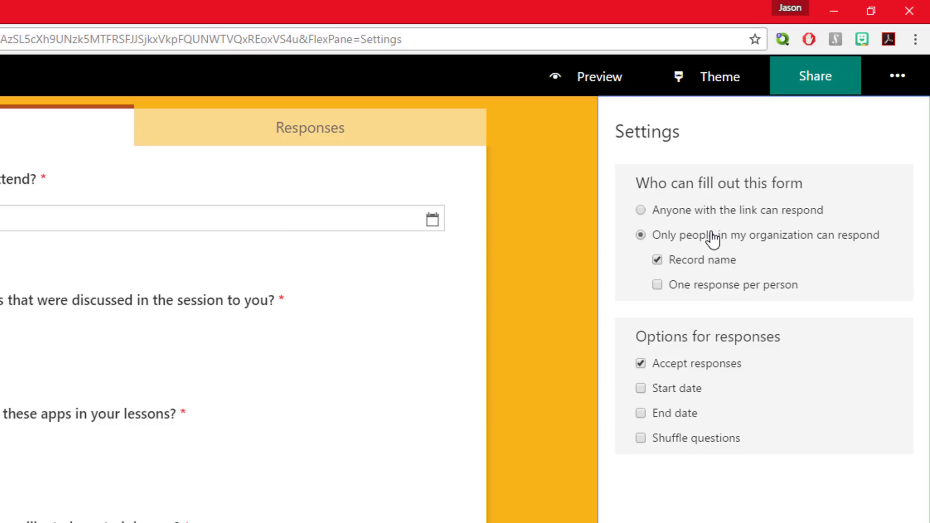
click(661, 261)
click(659, 264)
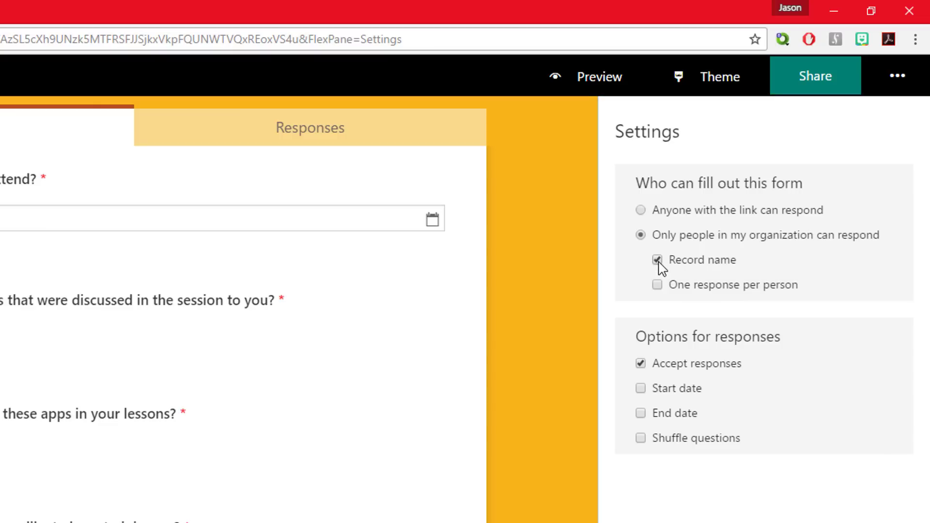
click(661, 288)
Copy the form's response link and load it in a new browser tab.
click(819, 92)
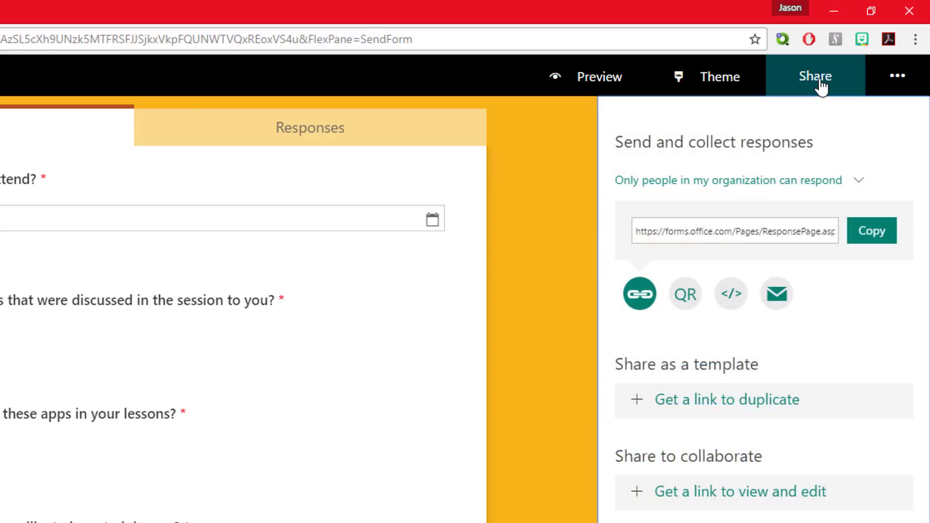
click(722, 232)
right_click(722, 232)
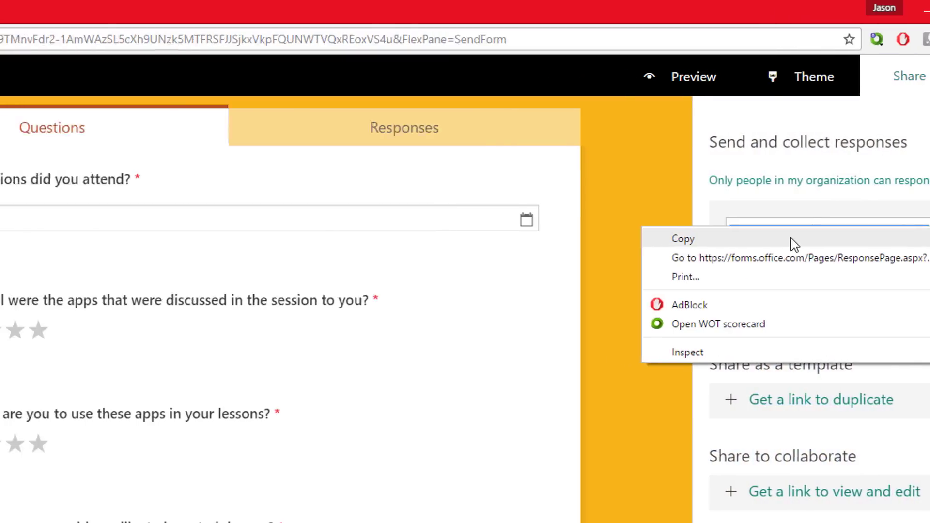
click(697, 240)
click(345, 13)
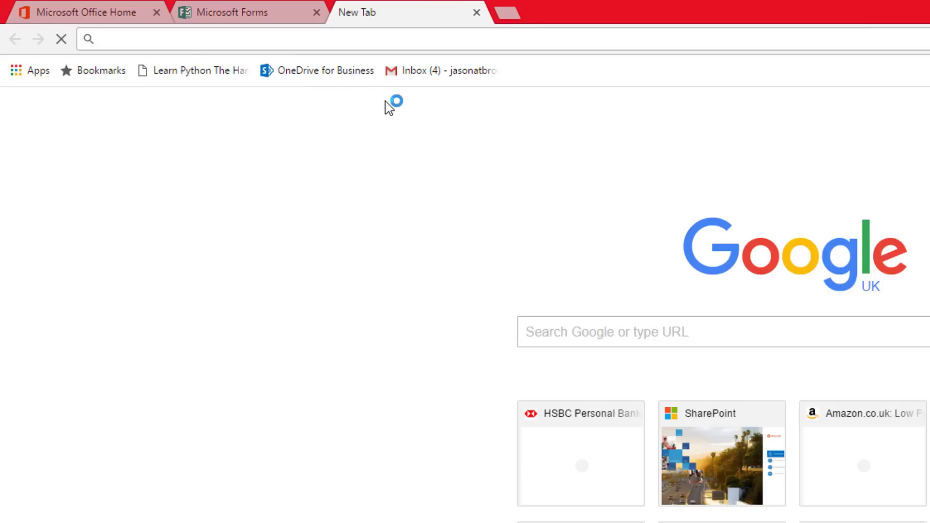
key(ctrl+v)
key(Return)
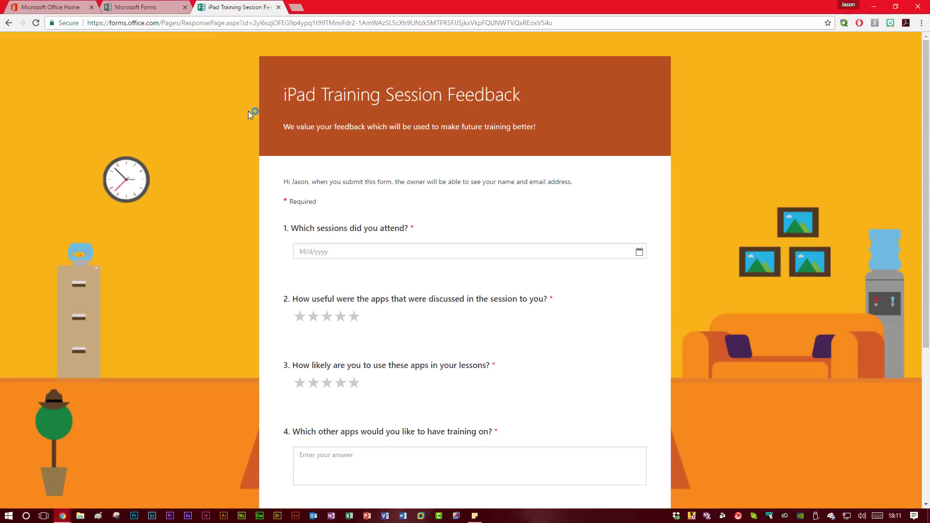
Answer the date as 22 March 2017, then rate usefulness 4 stars and likelihood 3 stars.
click(334, 253)
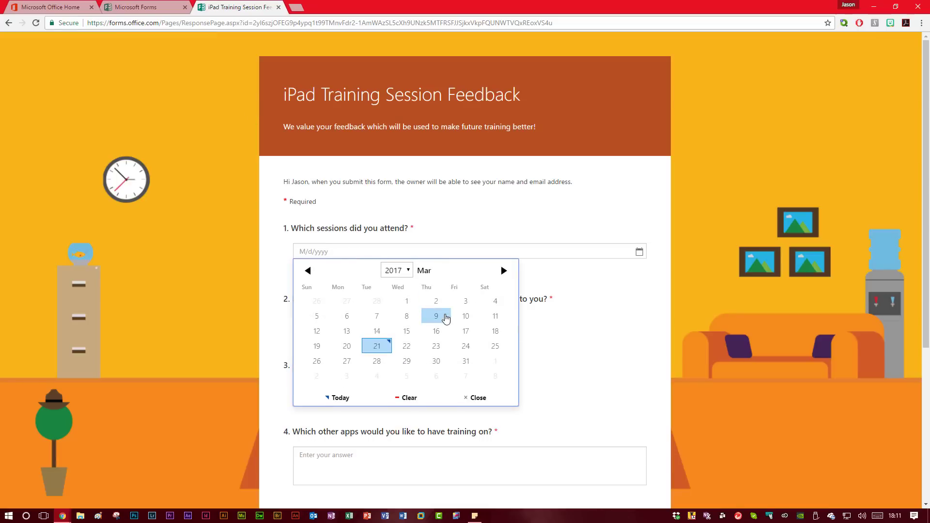
click(402, 348)
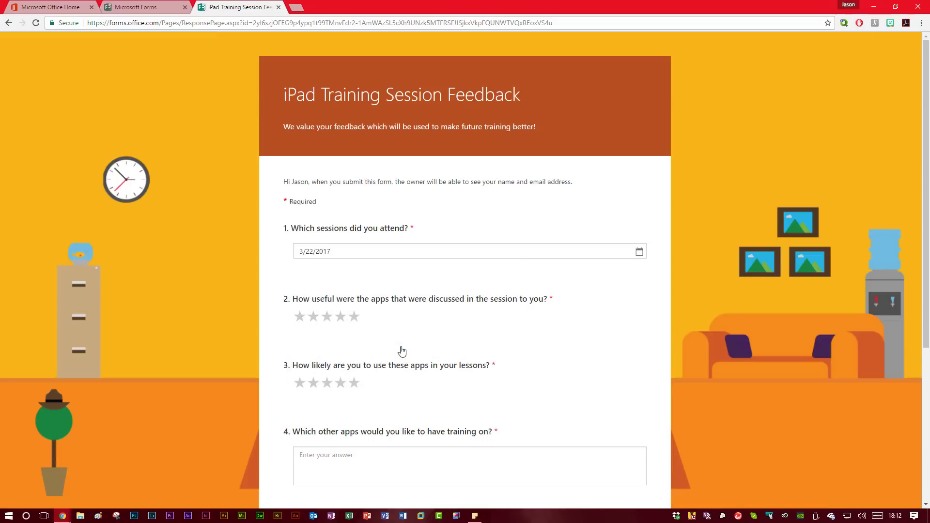
scroll(417, 342, down, 1)
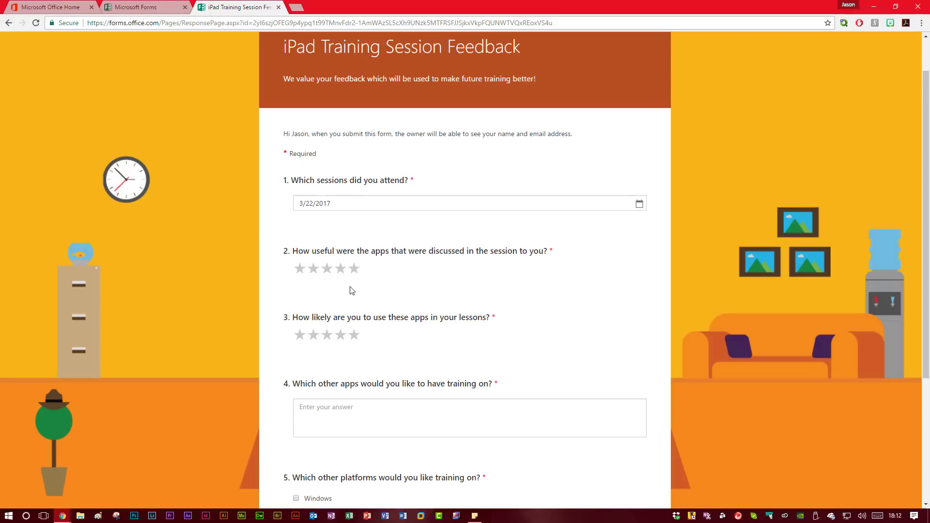
click(341, 269)
click(327, 336)
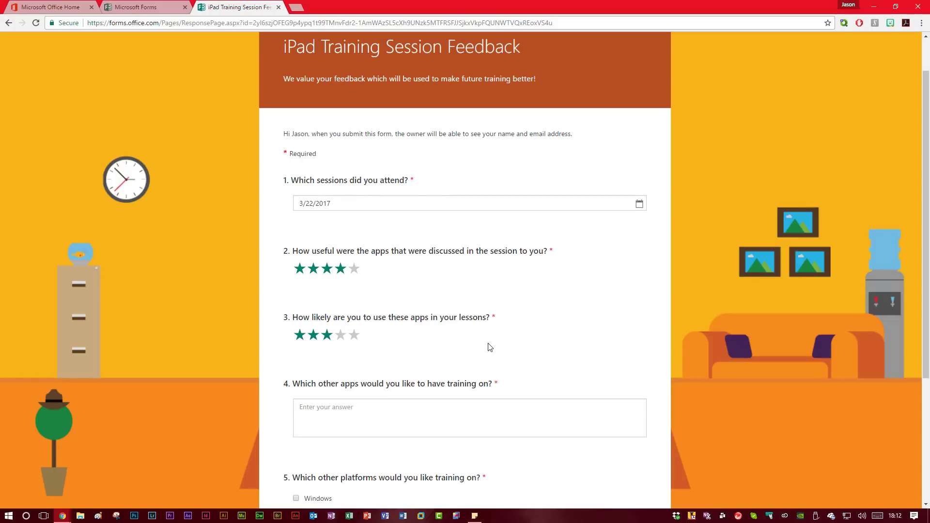
Enter 'Book Creator' for question 4, tick Windows, and submit the test response.
scroll(380, 373, down, 3)
click(563, 276)
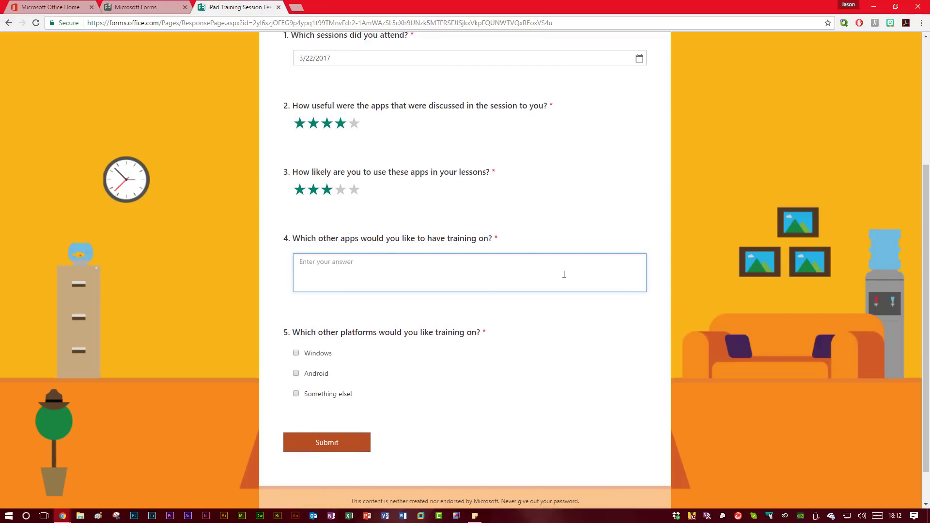
text(Book Creator)
click(318, 353)
click(327, 444)
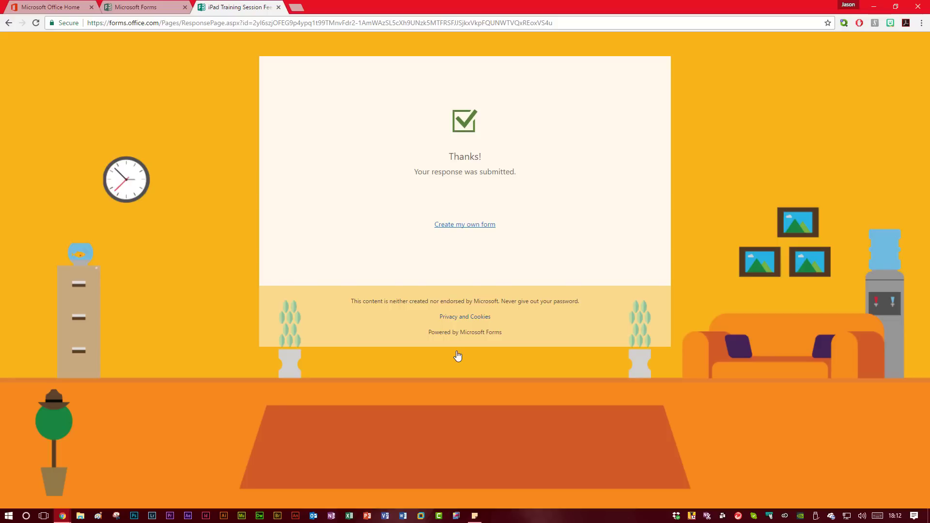
Reload the form editor and review the single response: averages 4 and 3, Book Creator, Windows.
click(156, 8)
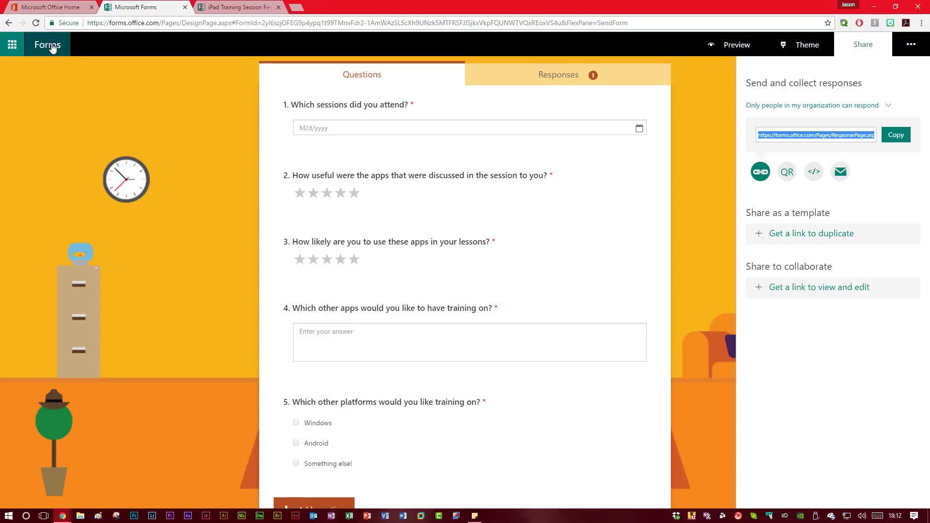
click(37, 22)
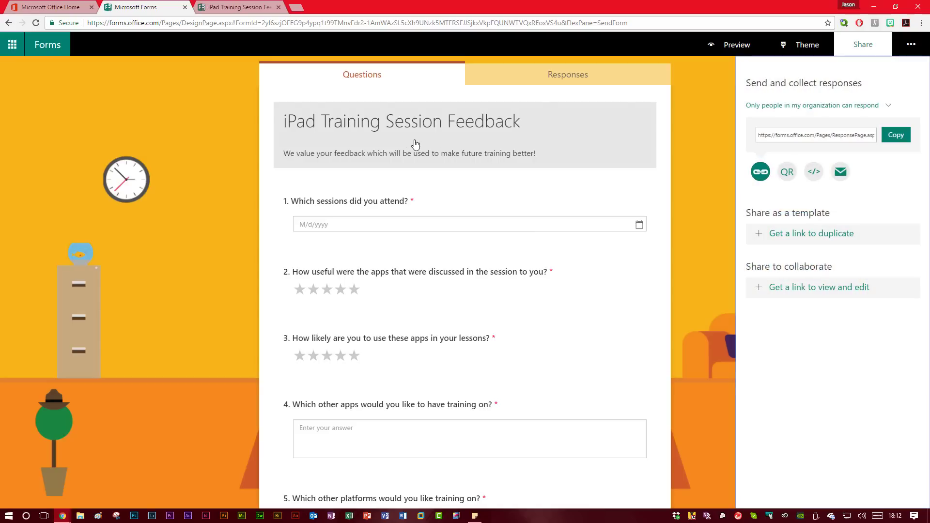
click(560, 76)
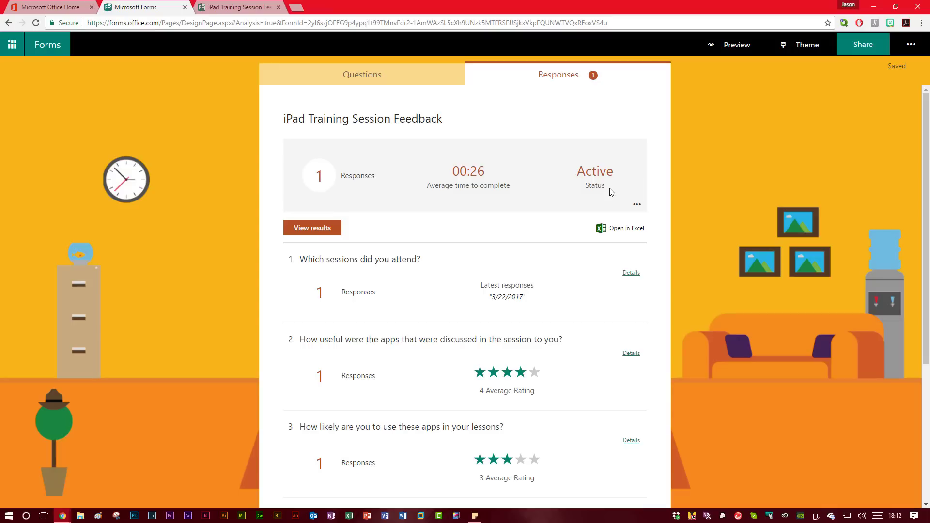
scroll(574, 233, down, 2)
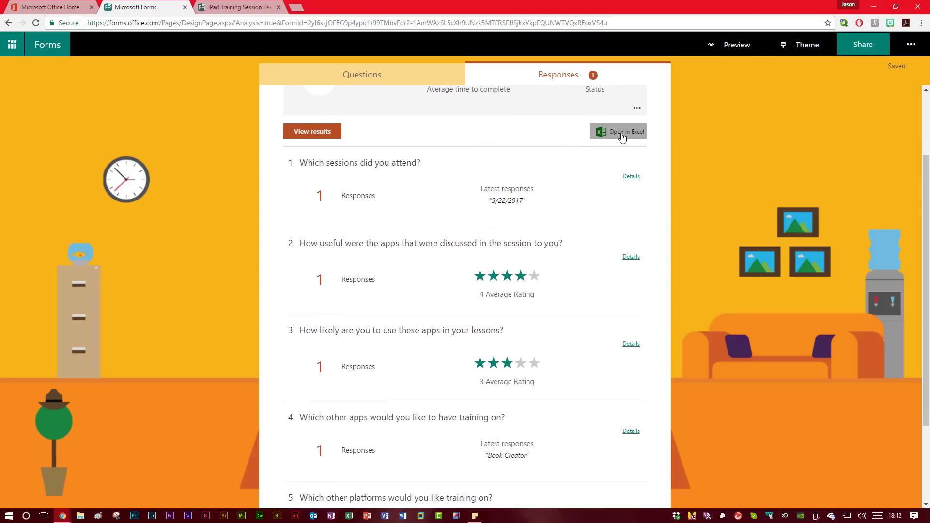
scroll(533, 242, down, 3)
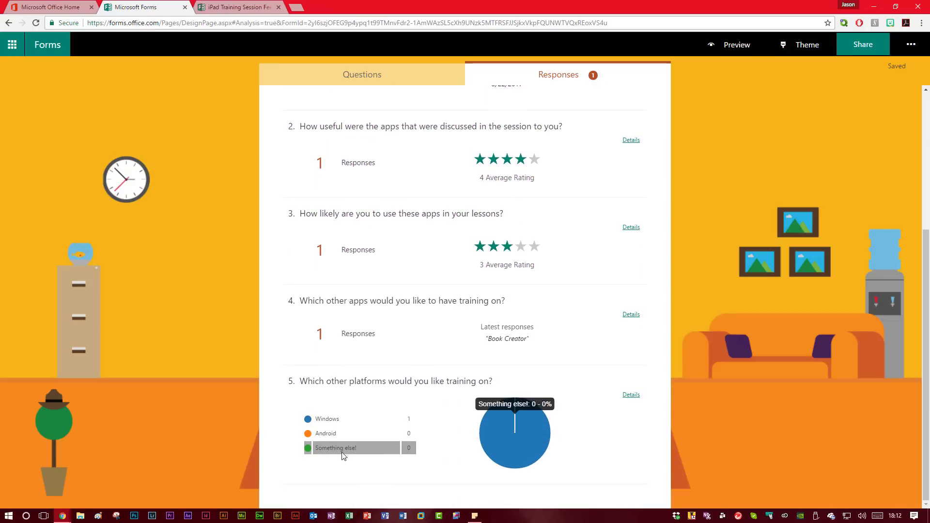
scroll(457, 257, up, 4)
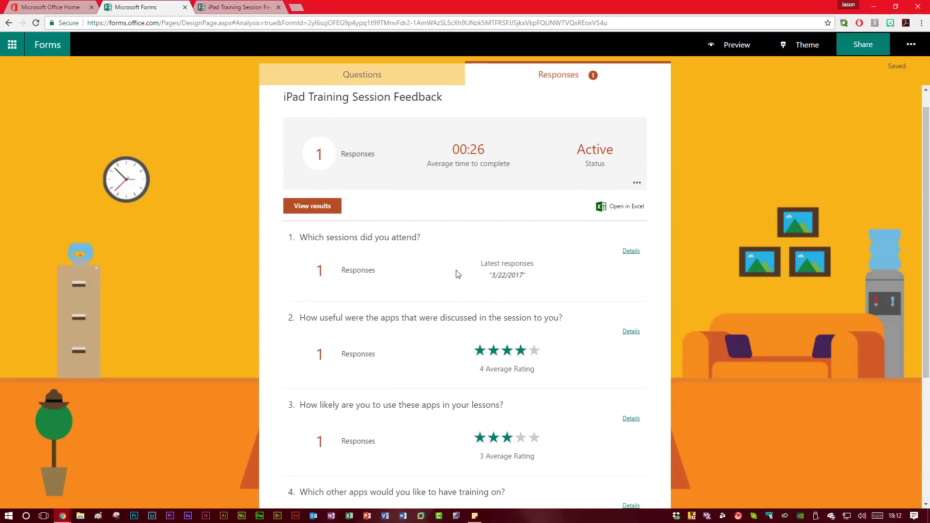
scroll(465, 300, down, 4)
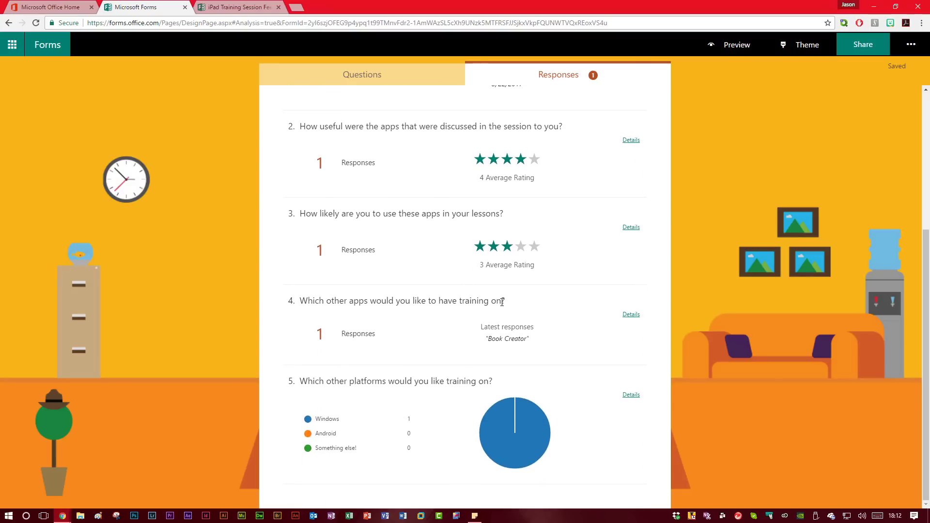
scroll(499, 301, up, 3)
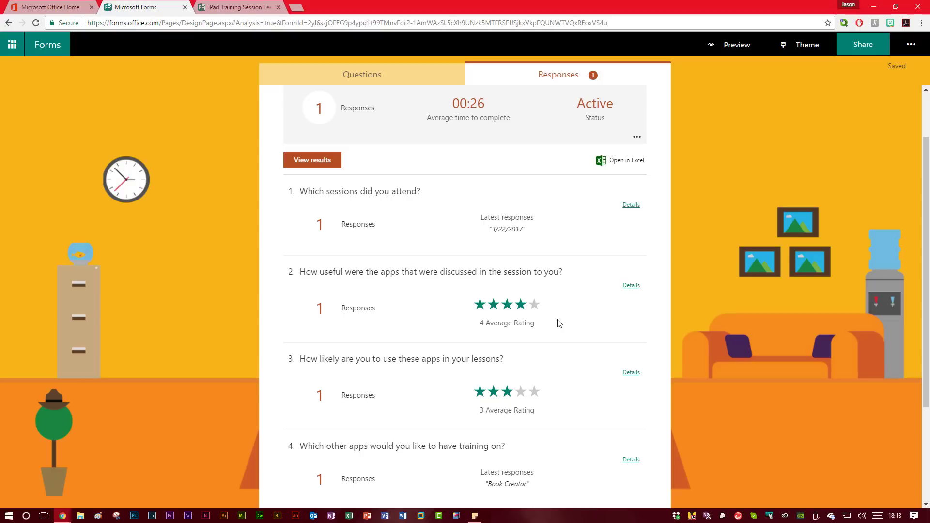
Switch to the Questions view and scroll up to the 'iPad Training Session Feedback' title.
click(378, 80)
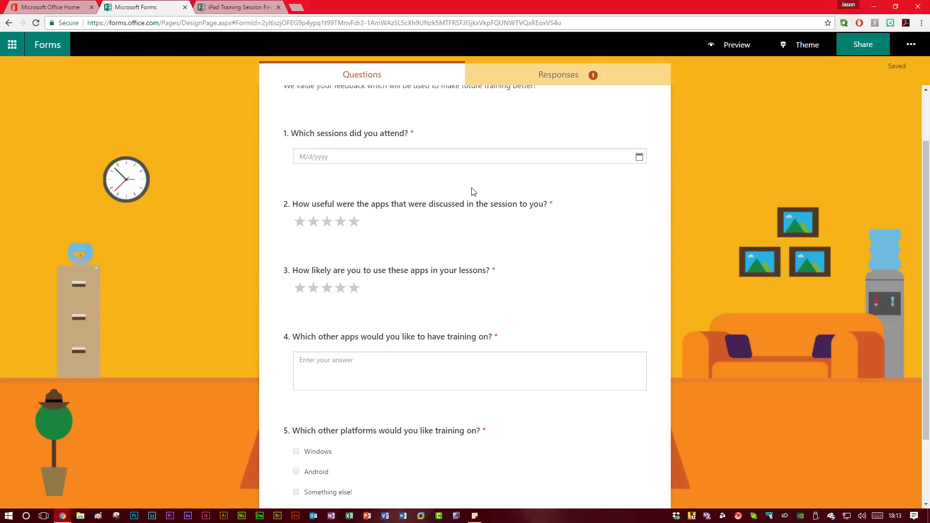
scroll(474, 204, up, 2)
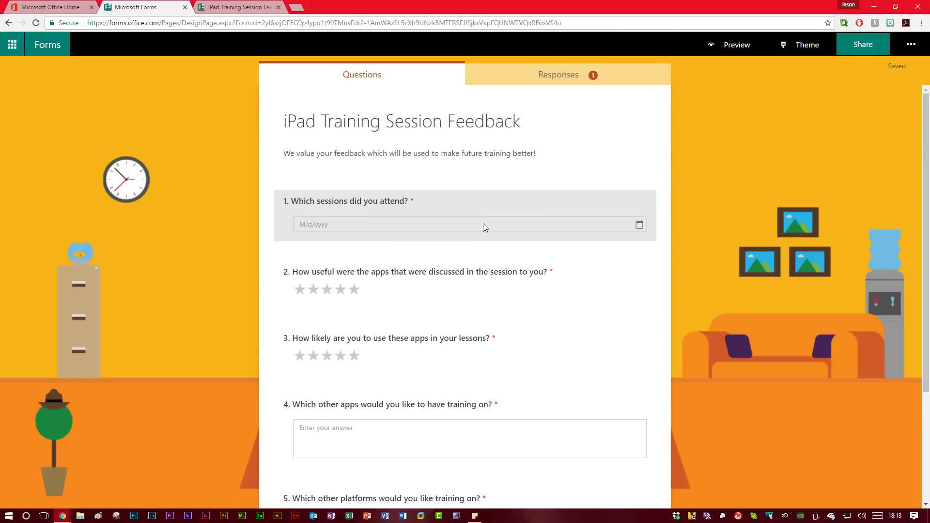